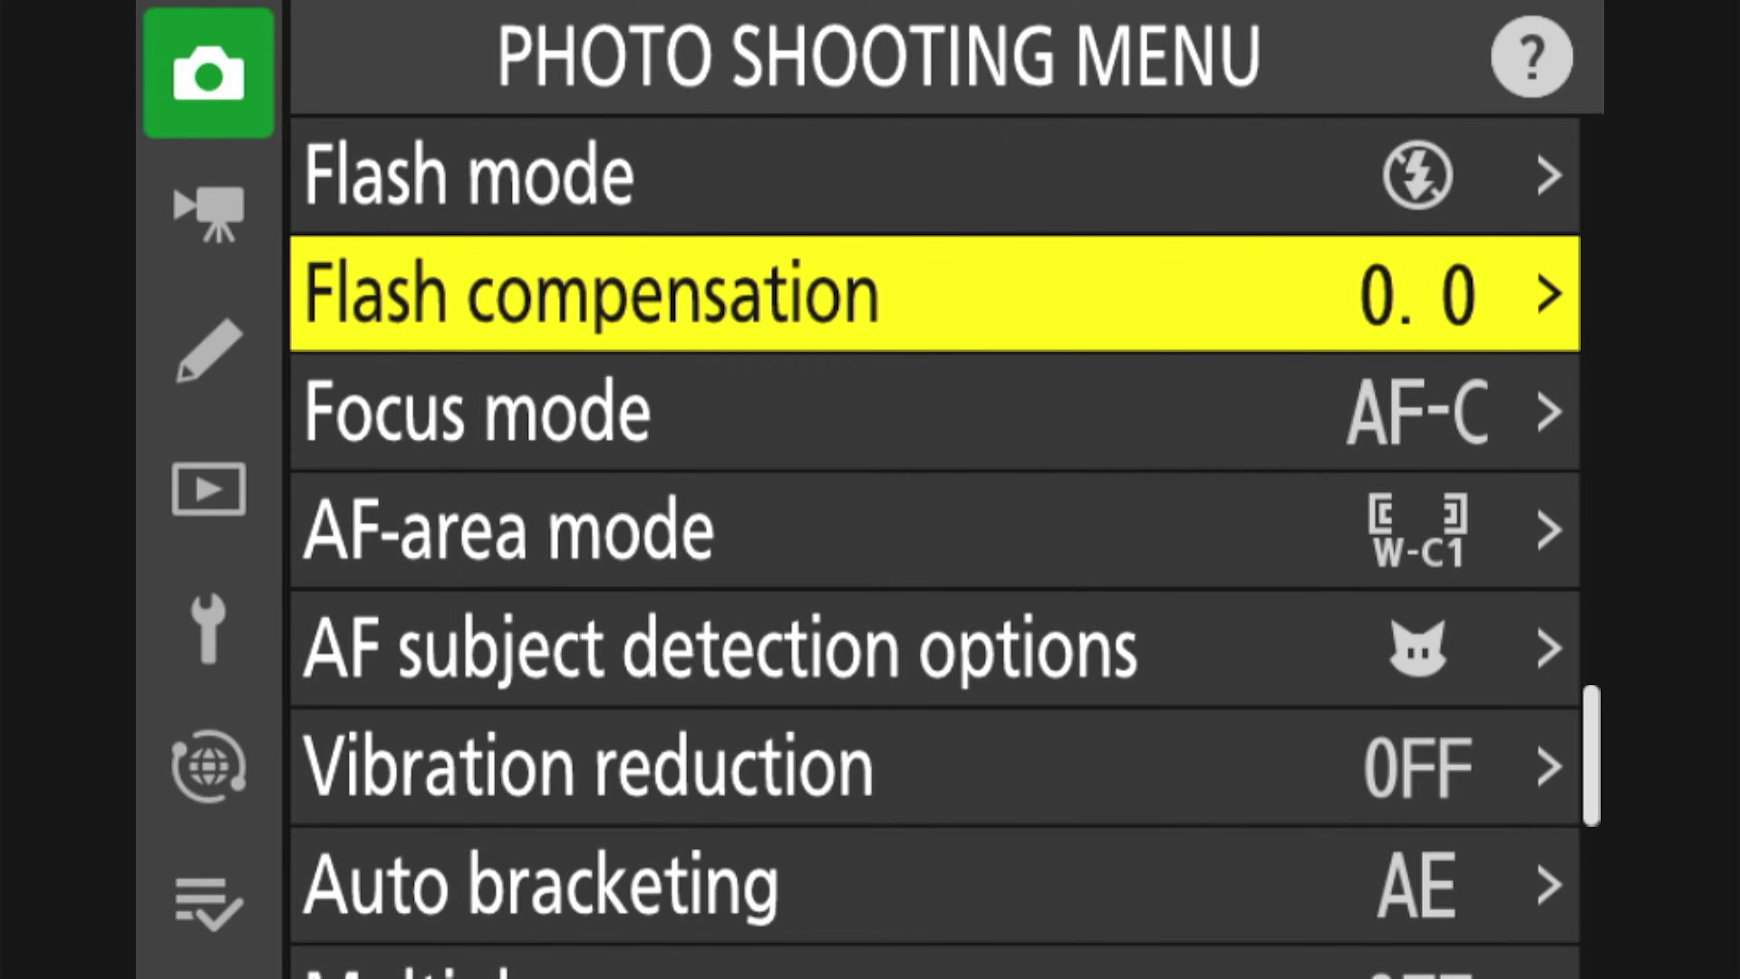
Step: Find the Long exposure NR setting in the photo shooting menu
{"action": "key", "text": "Up"}
{"action": "key", "text": "Up"}
{"action": "key", "text": "Up"}
{"action": "key", "text": "Up"}
{"action": "key", "text": "Up"}
{"action": "key", "text": "Up"}
{"action": "key", "text": "Up"}
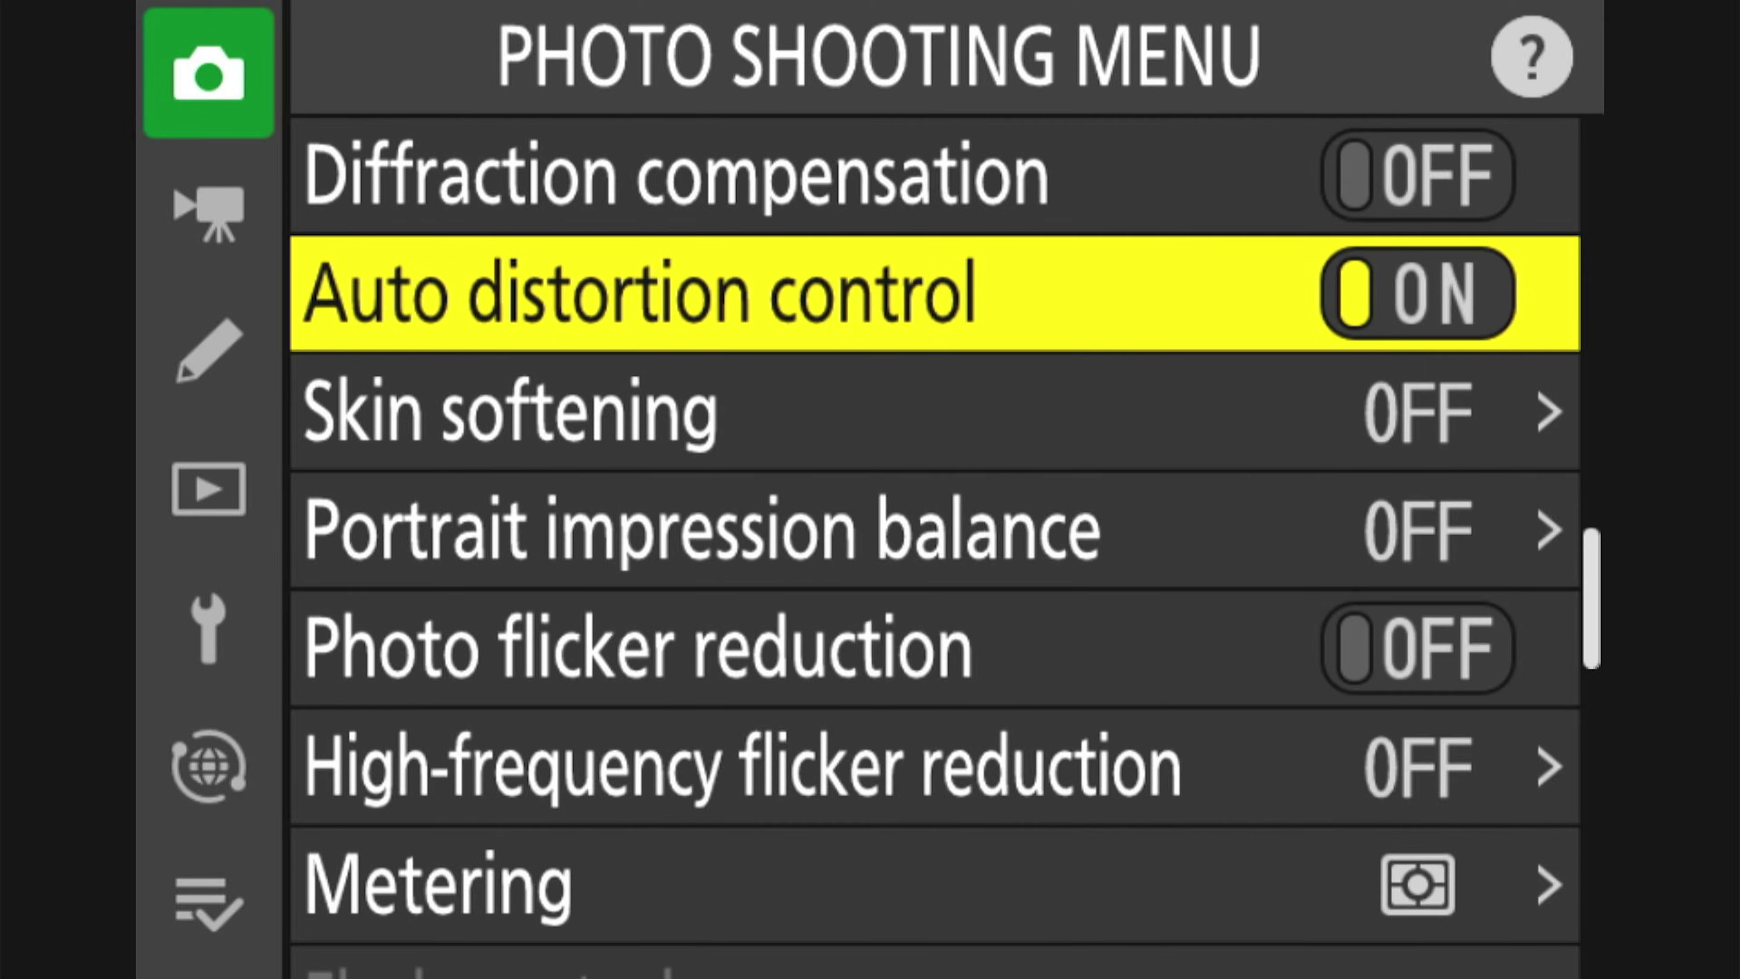
{"action": "key", "text": "Up"}
{"action": "key", "text": "Return"}
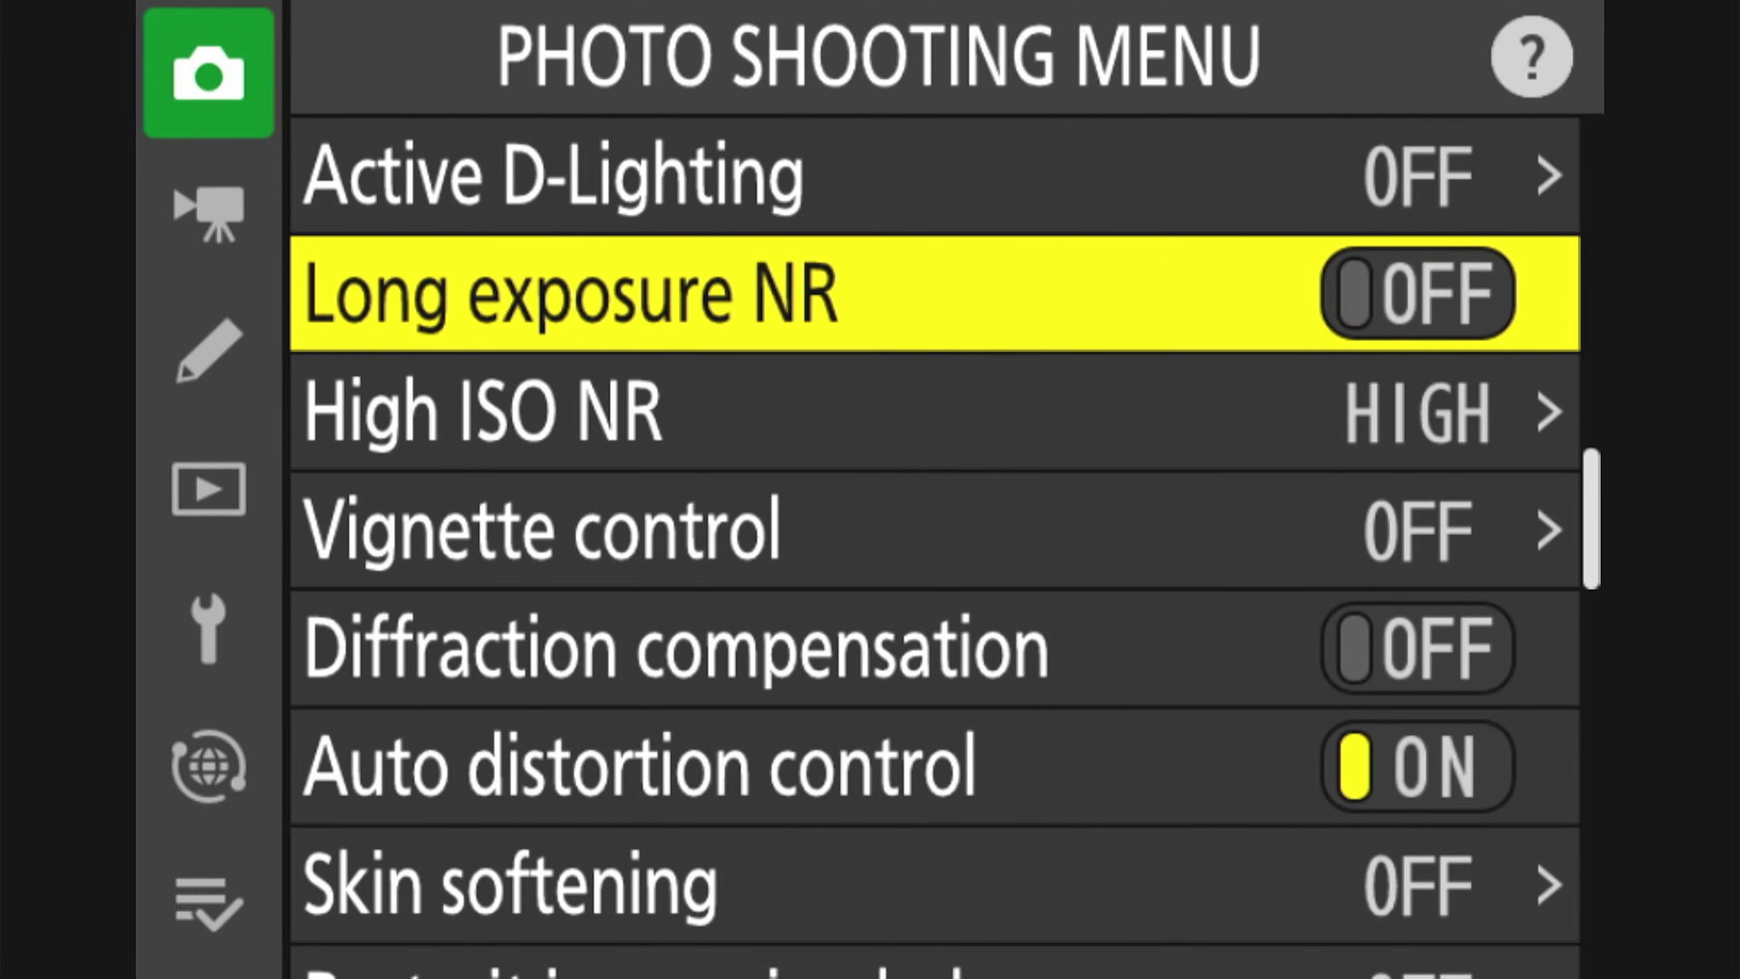
Step: Open the High ISO NR setting in the photo shooting menu and look through its options
{"action": "key", "text": "Down"}
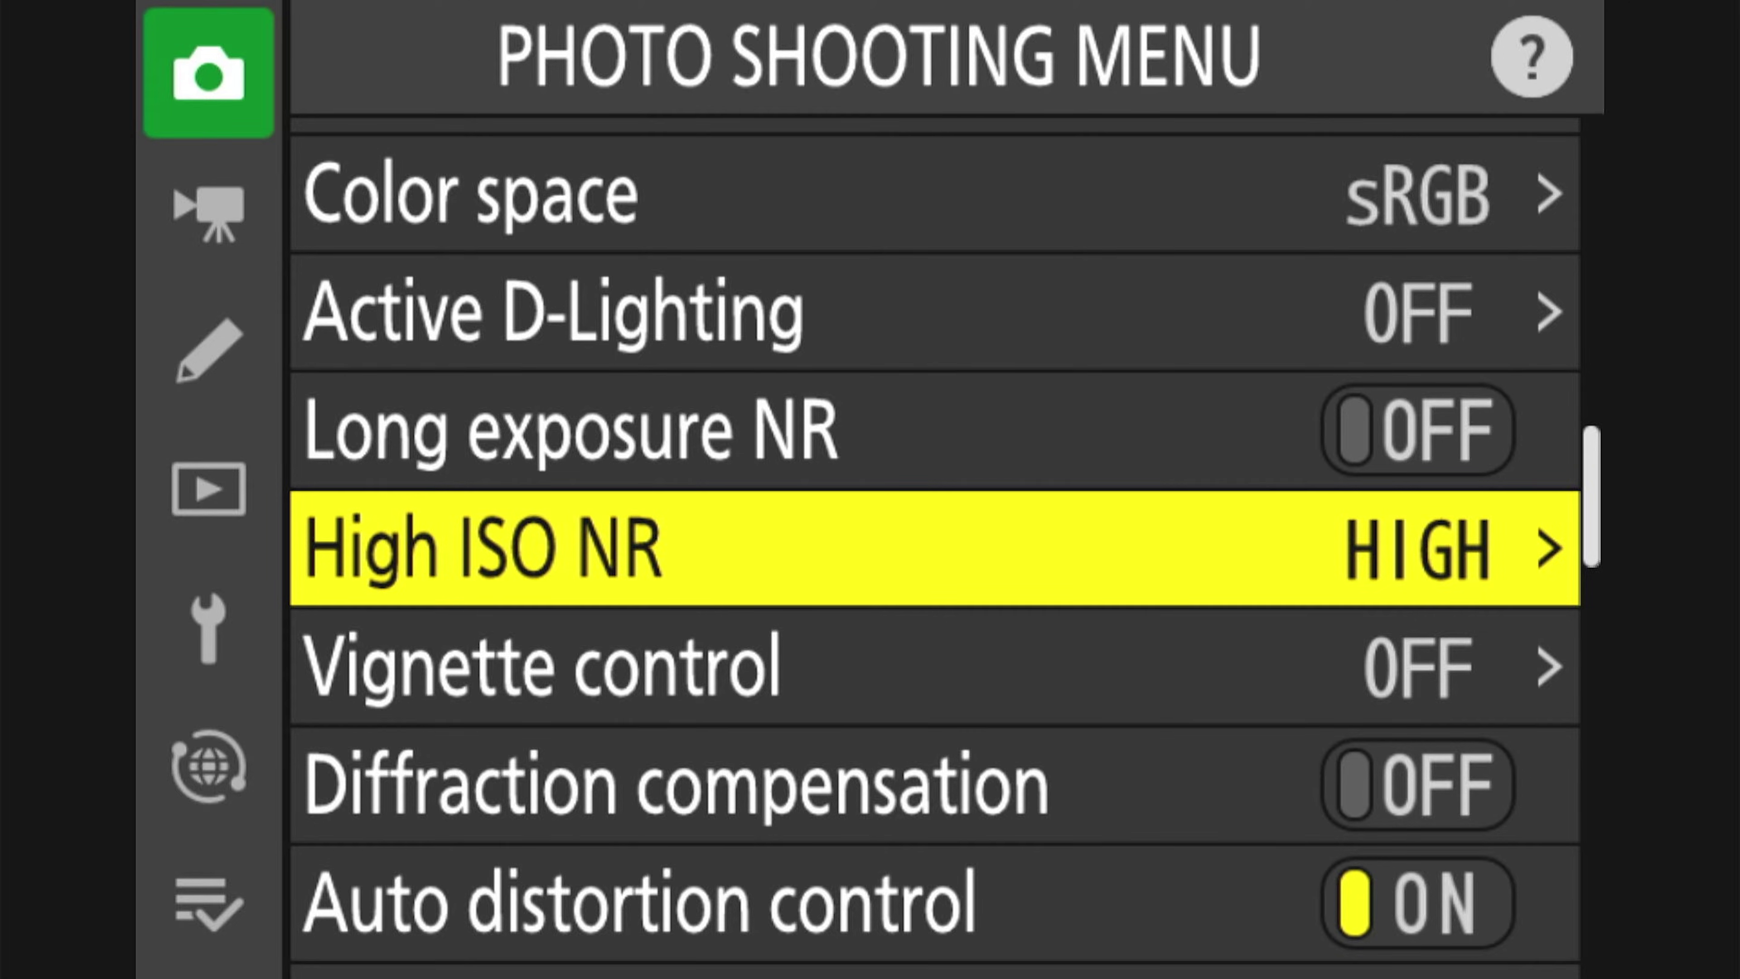
{"action": "key", "text": "Return"}
{"action": "key", "text": "Down"}
{"action": "key", "text": "Down"}
{"action": "key", "text": "Down"}
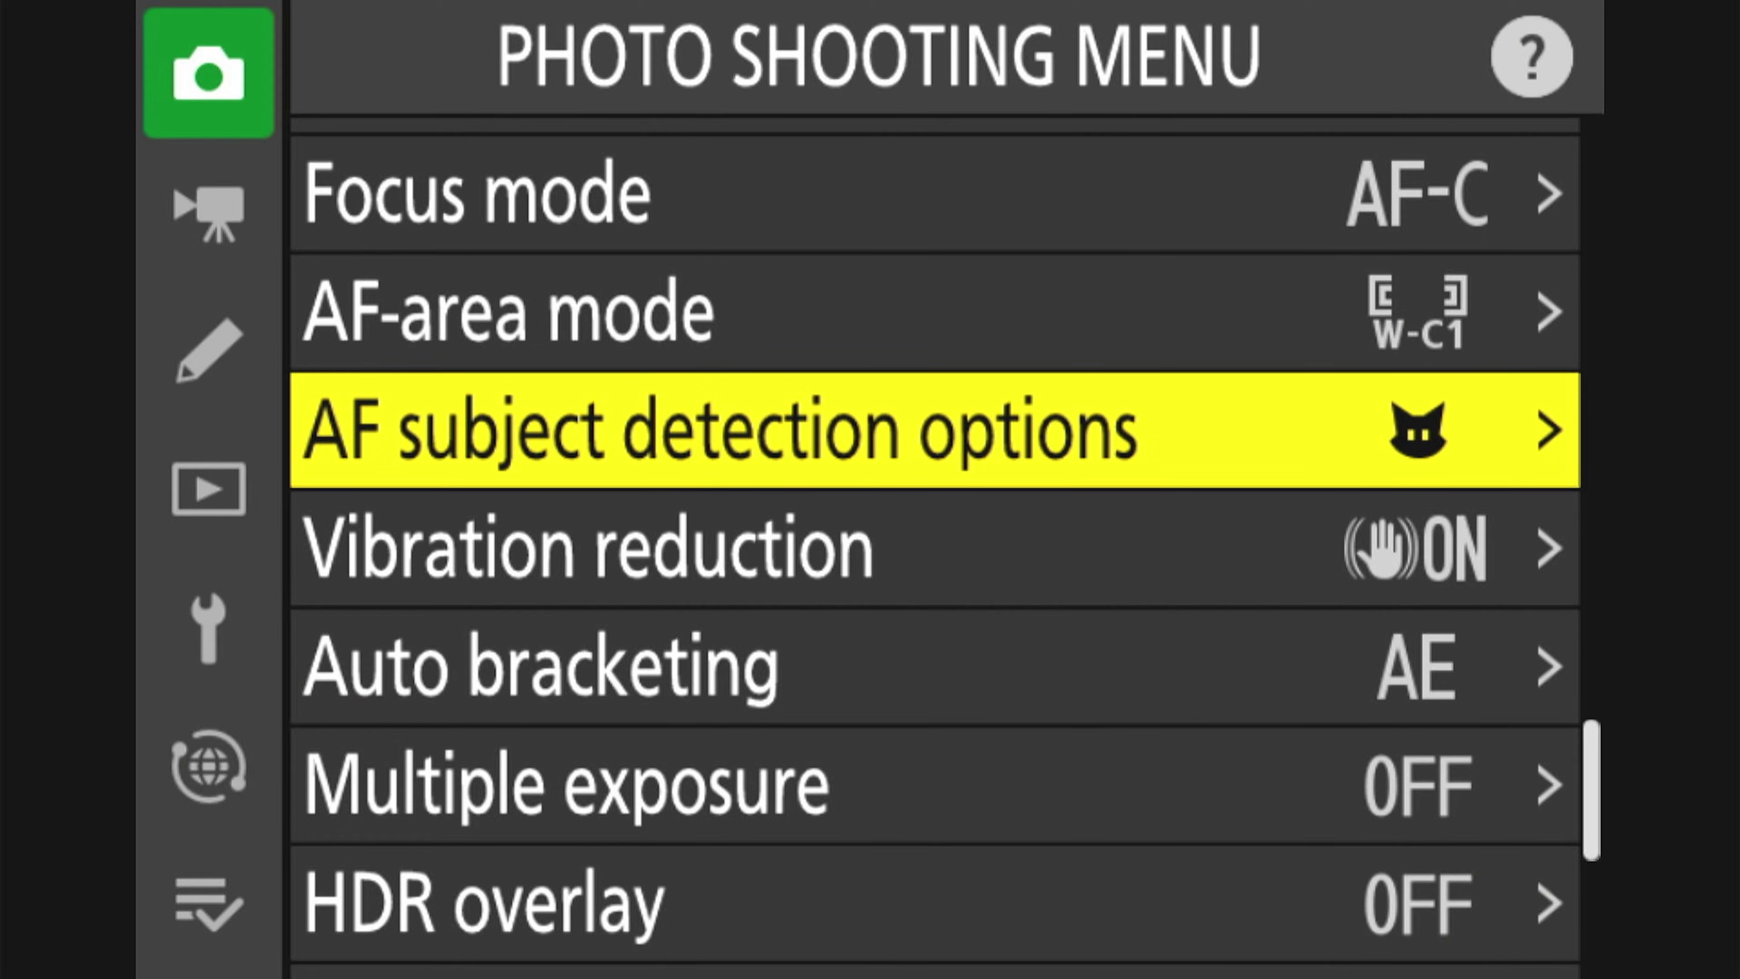
Step: Set Vibration reduction to Off in the photo shooting menu
{"action": "key", "text": "Down"}
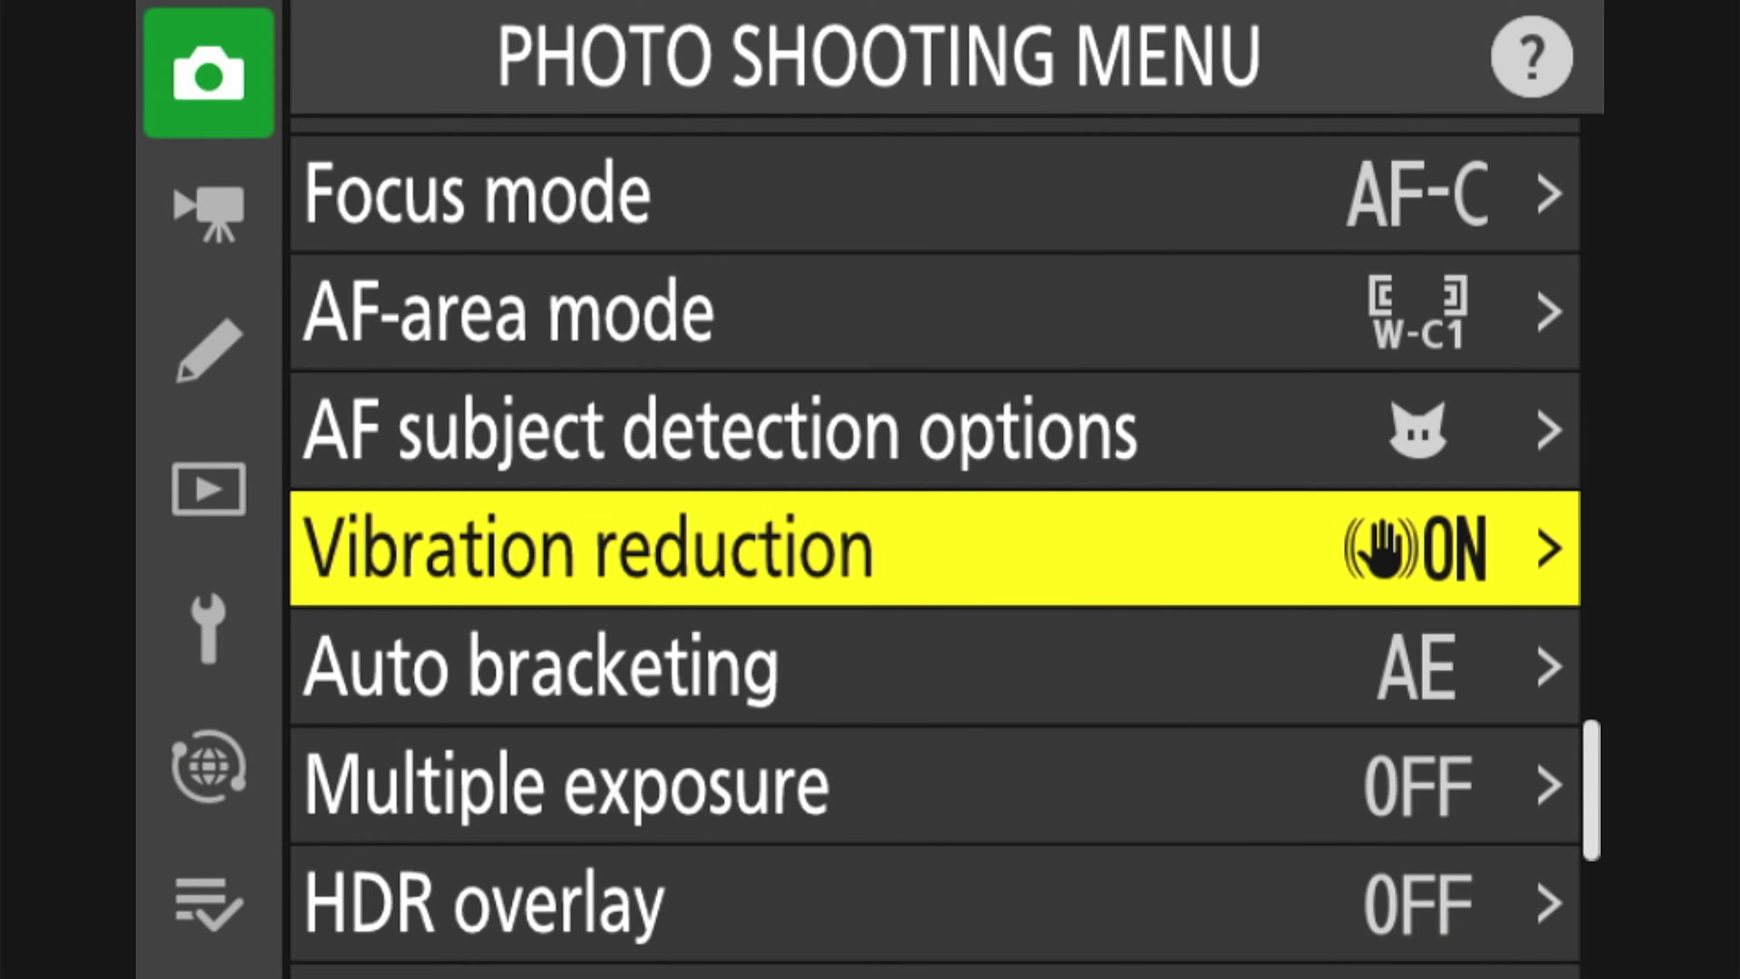
{"action": "key", "text": "Right"}
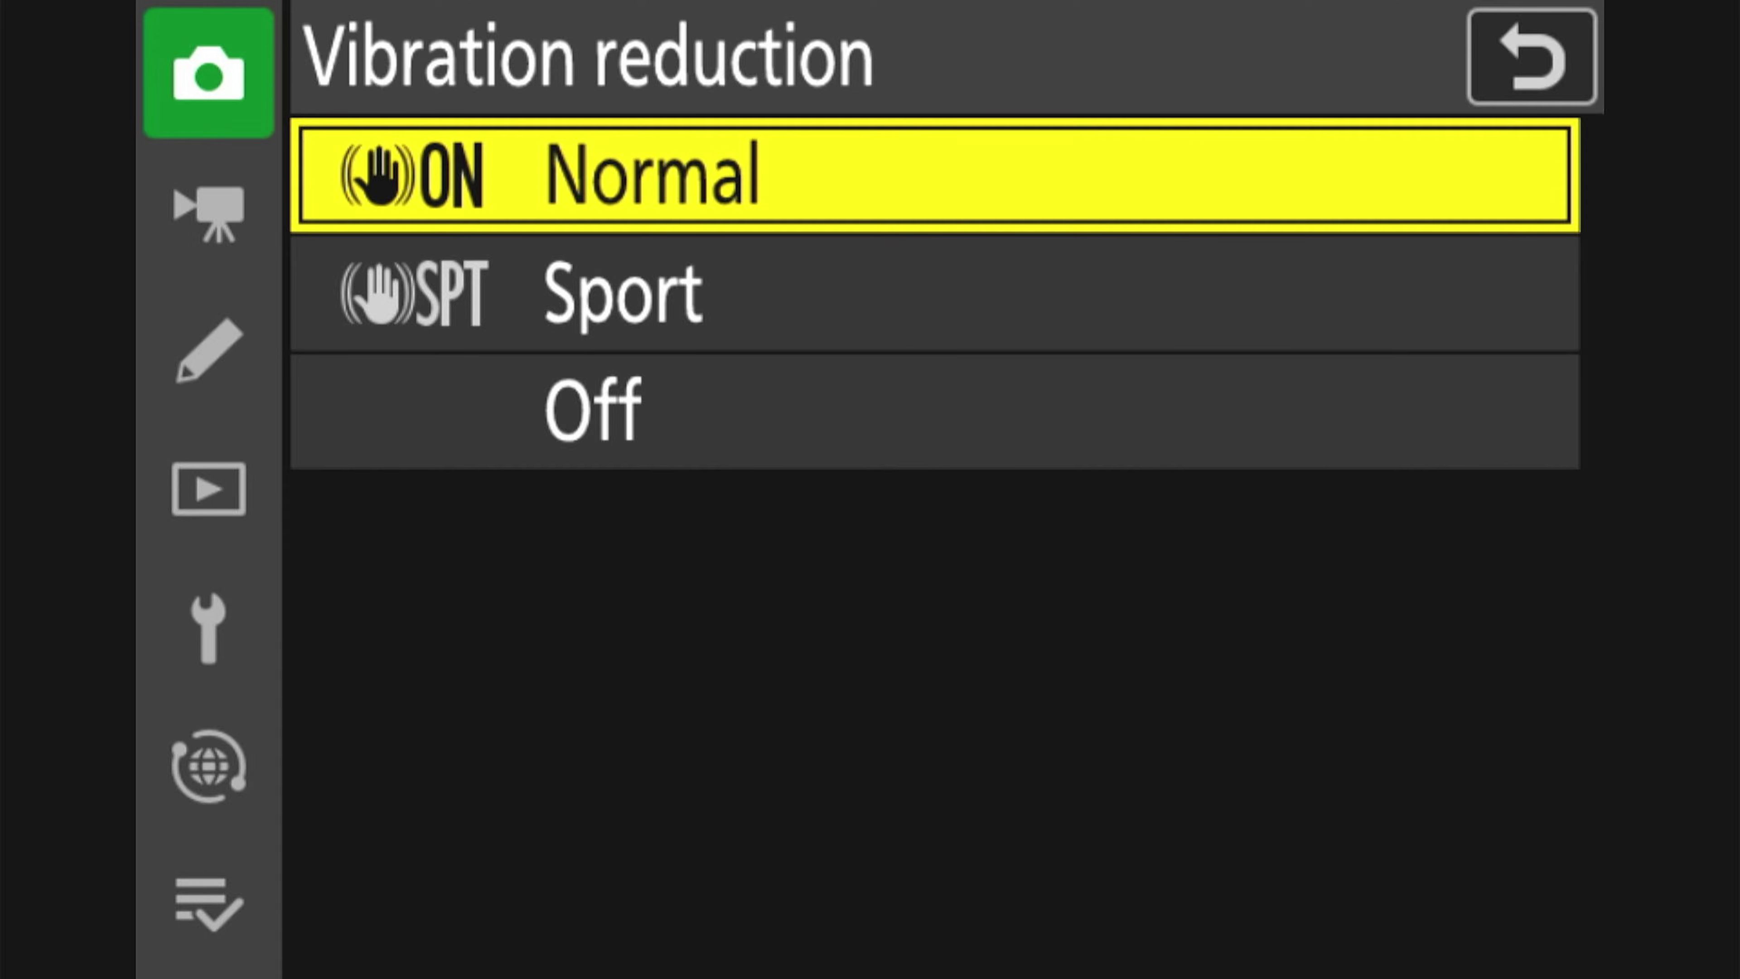
{"action": "key", "text": "Down"}
{"action": "key", "text": "Down"}
{"action": "key", "text": "Return"}
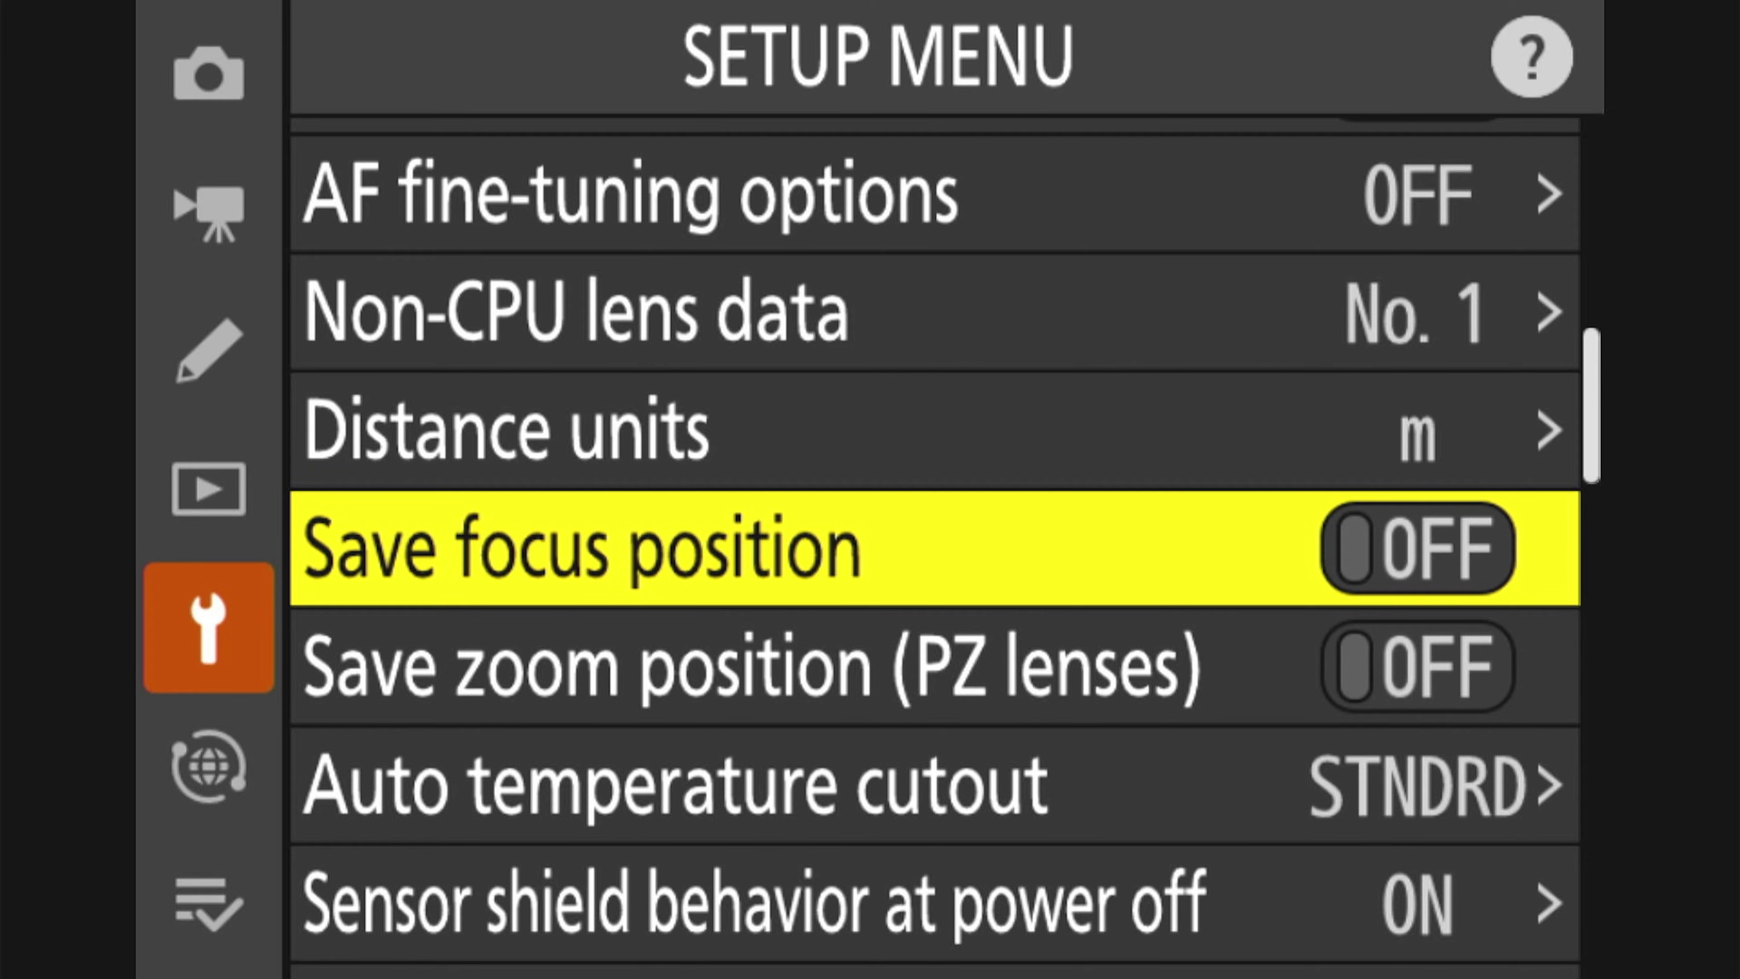
Step: Toggle the Save focus position setting in the setup menu
{"action": "key", "text": "Return"}
{"action": "key", "text": "Return"}
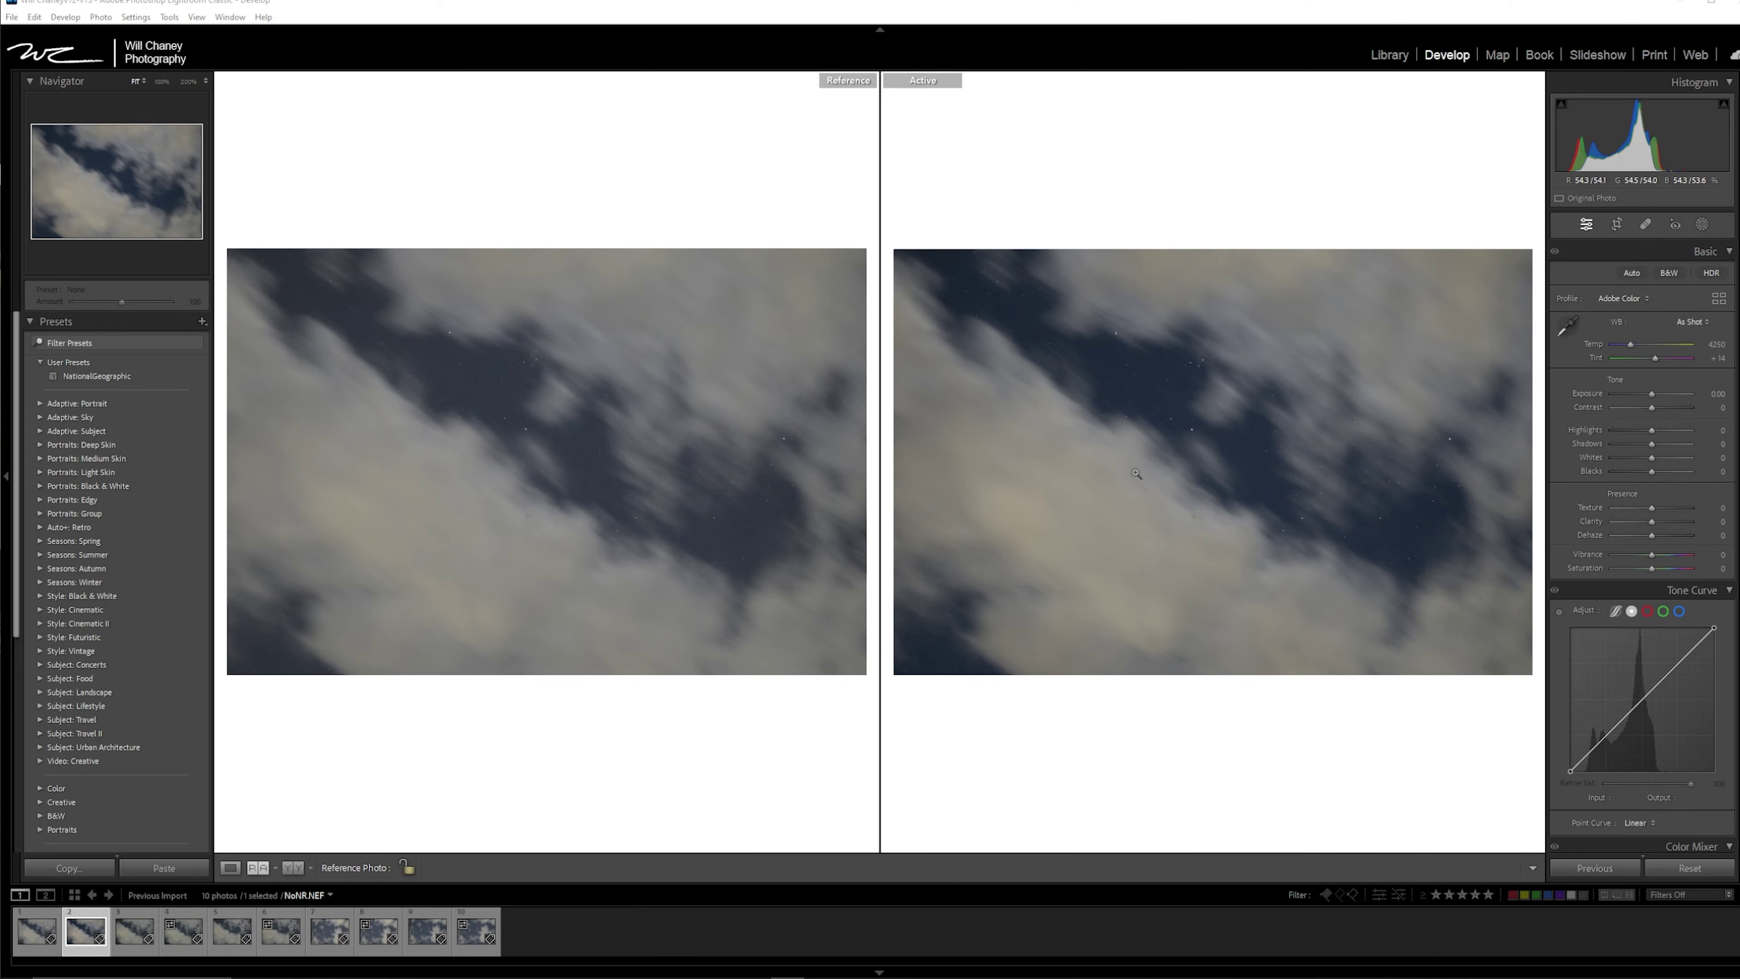
Step: In Lightroom Classic, compare the unprocessed NoNR photos zoomed in at the bright star, and bring in the LENR JPEG and RAW files
{"action": "left_click", "coordinate": [526, 418]}
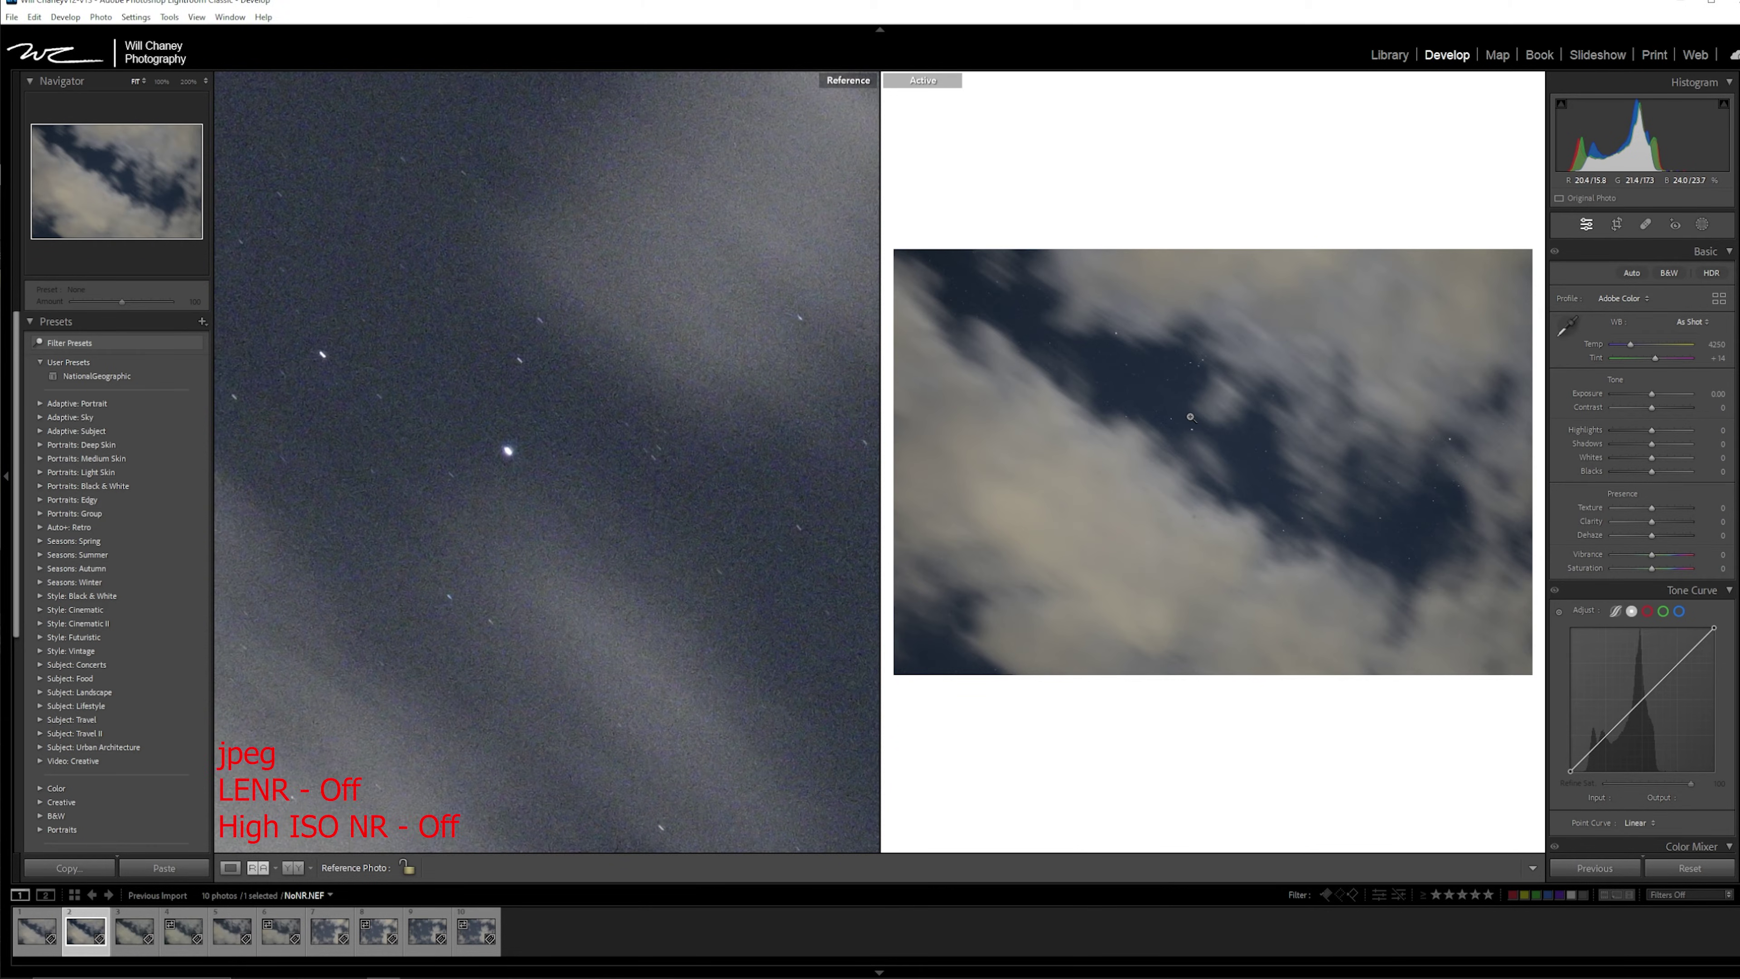
{"action": "left_click", "coordinate": [1190, 417]}
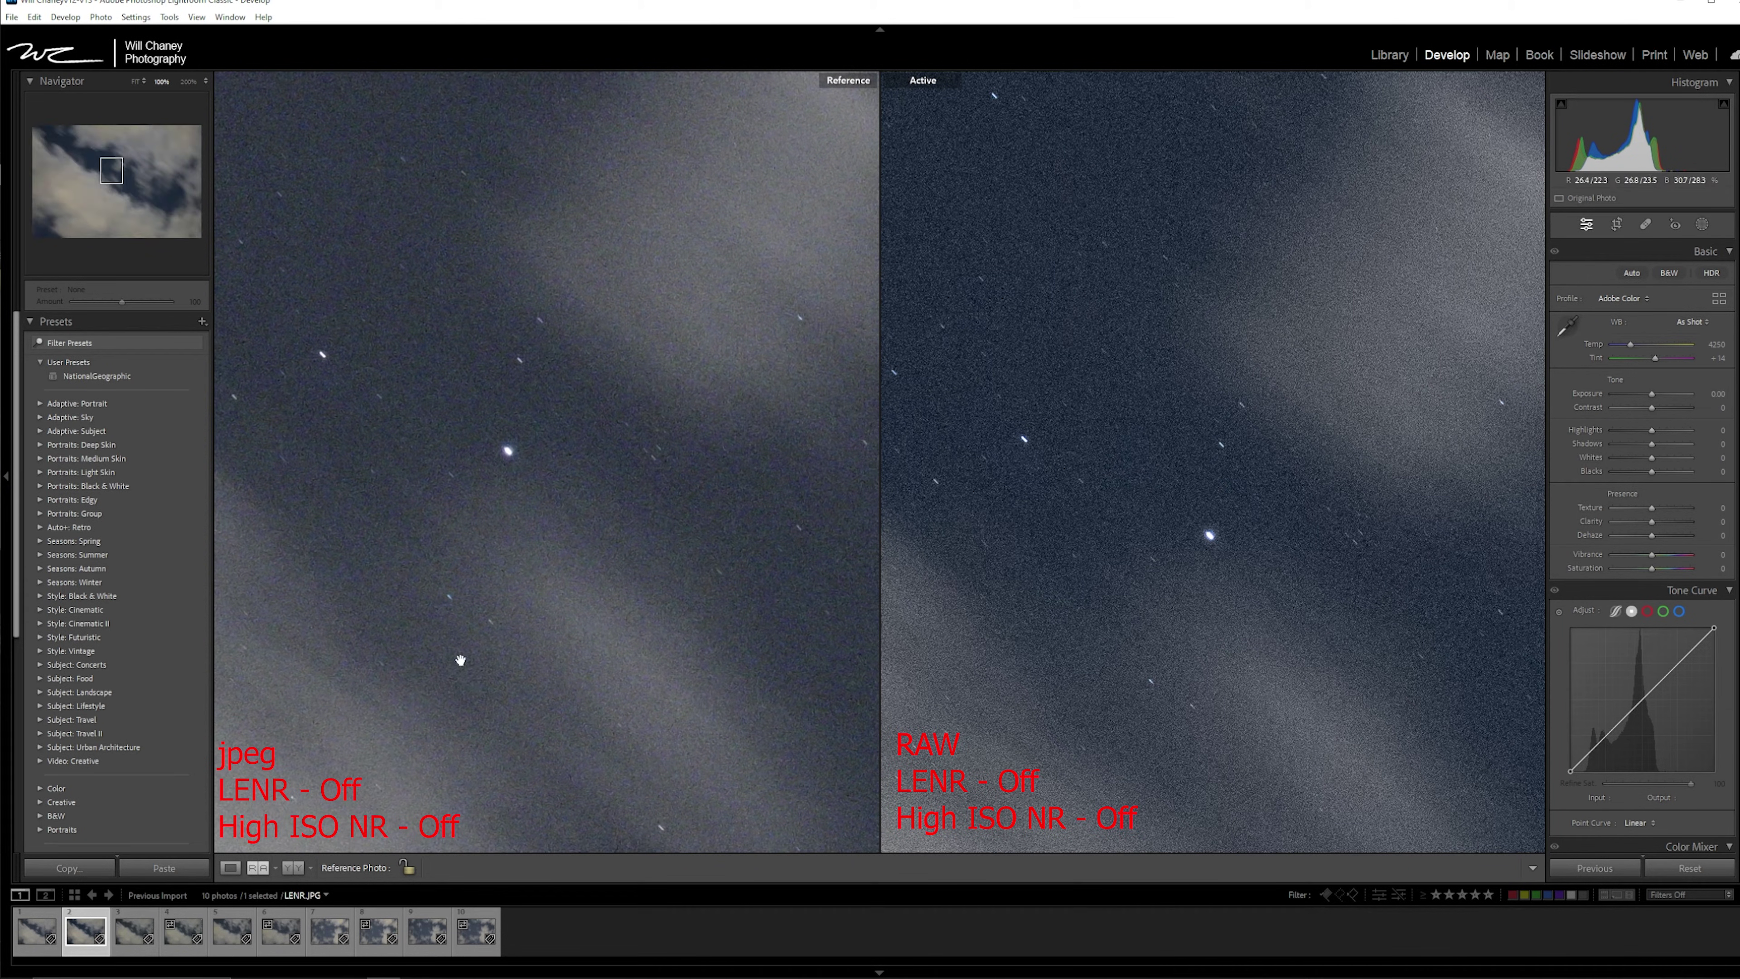
{"action": "left_click", "coordinate": [132, 944]}
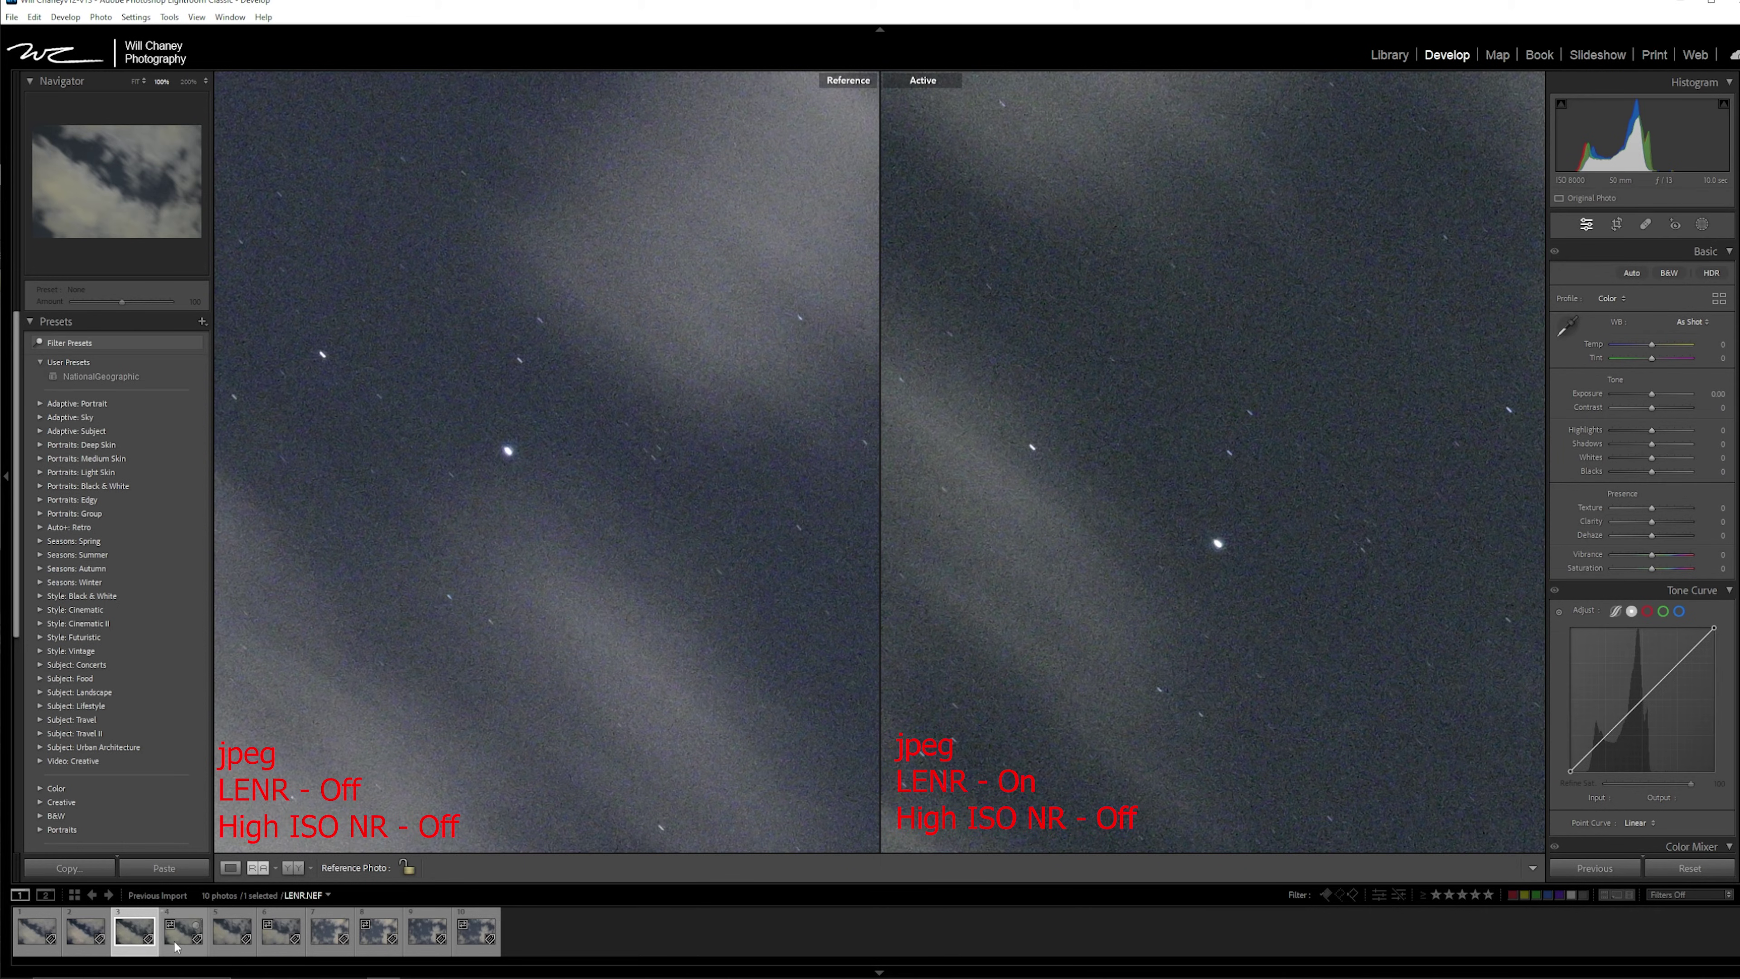
{"action": "left_click_drag", "start_coordinate": [176, 947], "coordinate": [548, 480]}
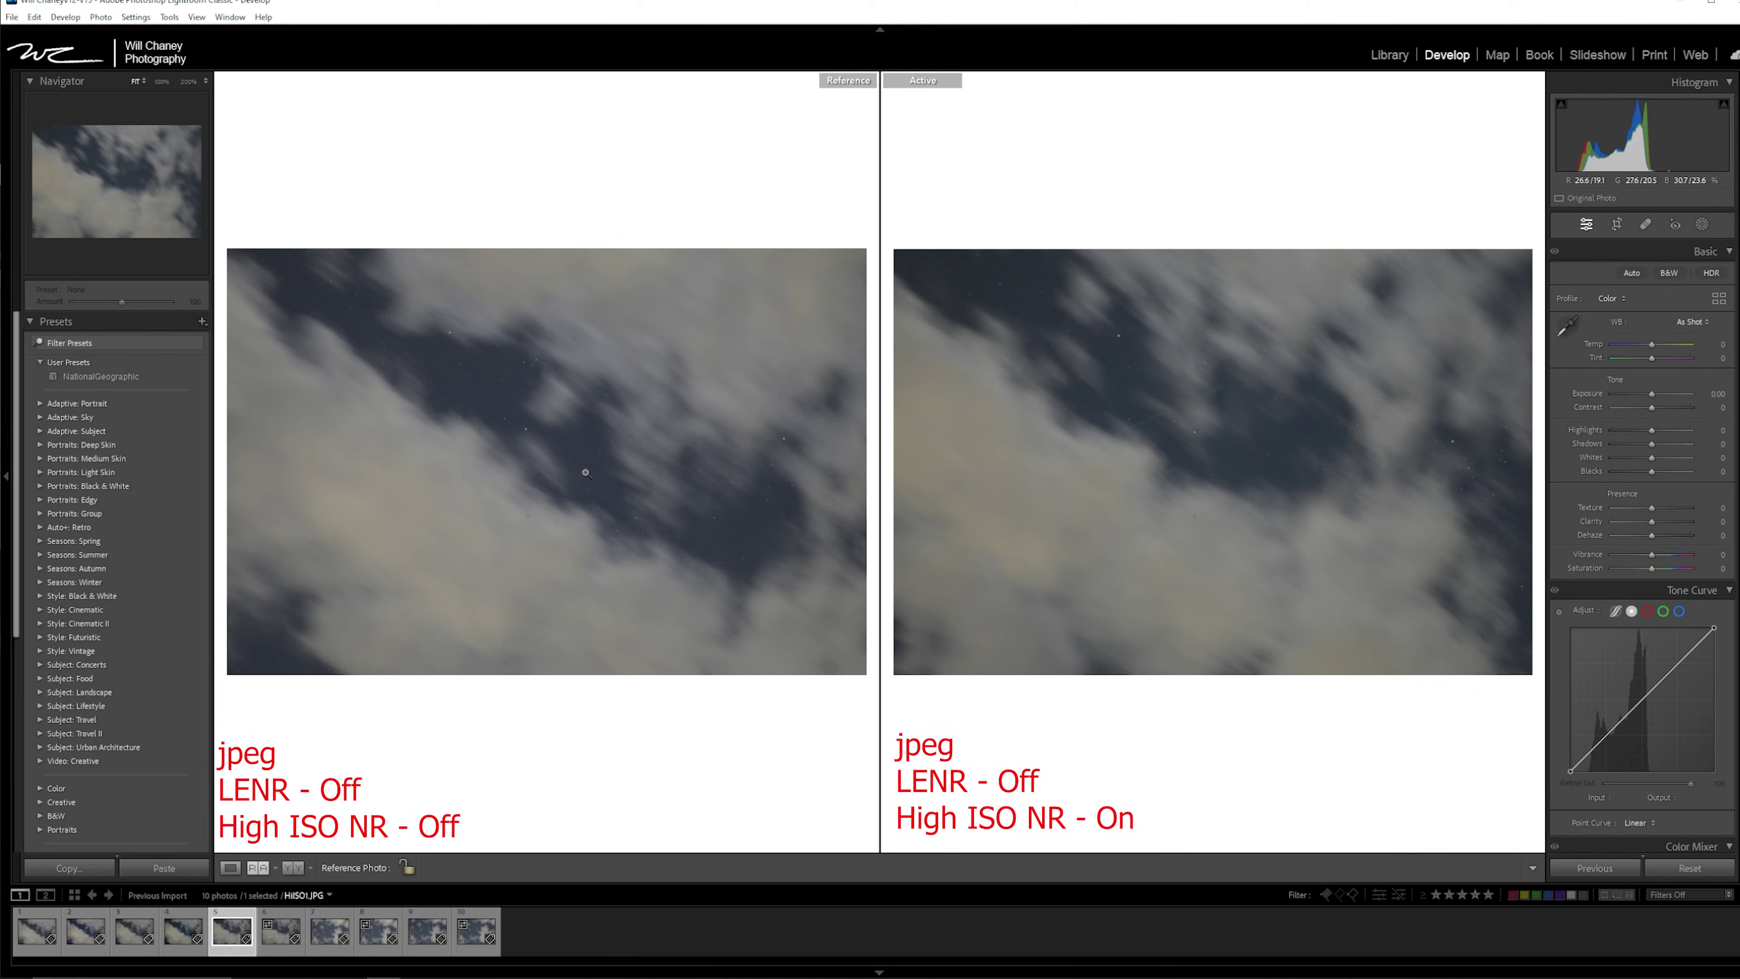
Step: Zoom in on the bright star in both the NoNR.JPG reference photo and the active HiISO1.JPG
{"action": "left_click", "coordinate": [534, 442]}
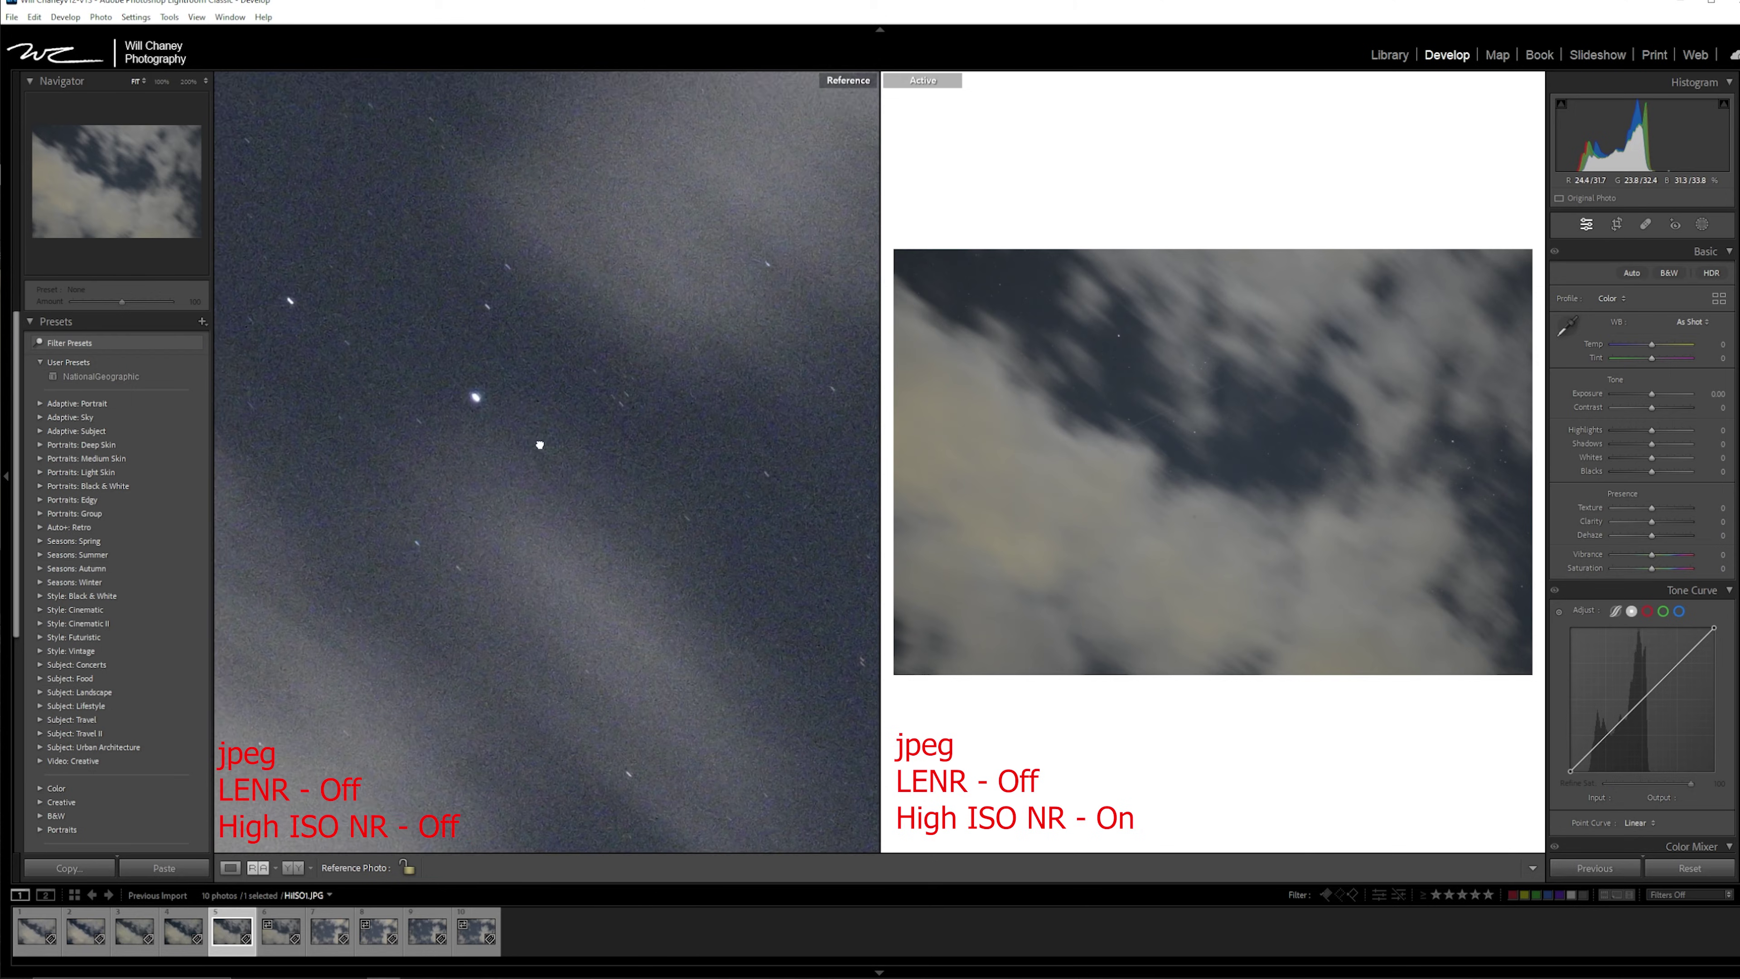
{"action": "left_click_drag", "start_coordinate": [540, 444], "coordinate": [595, 486]}
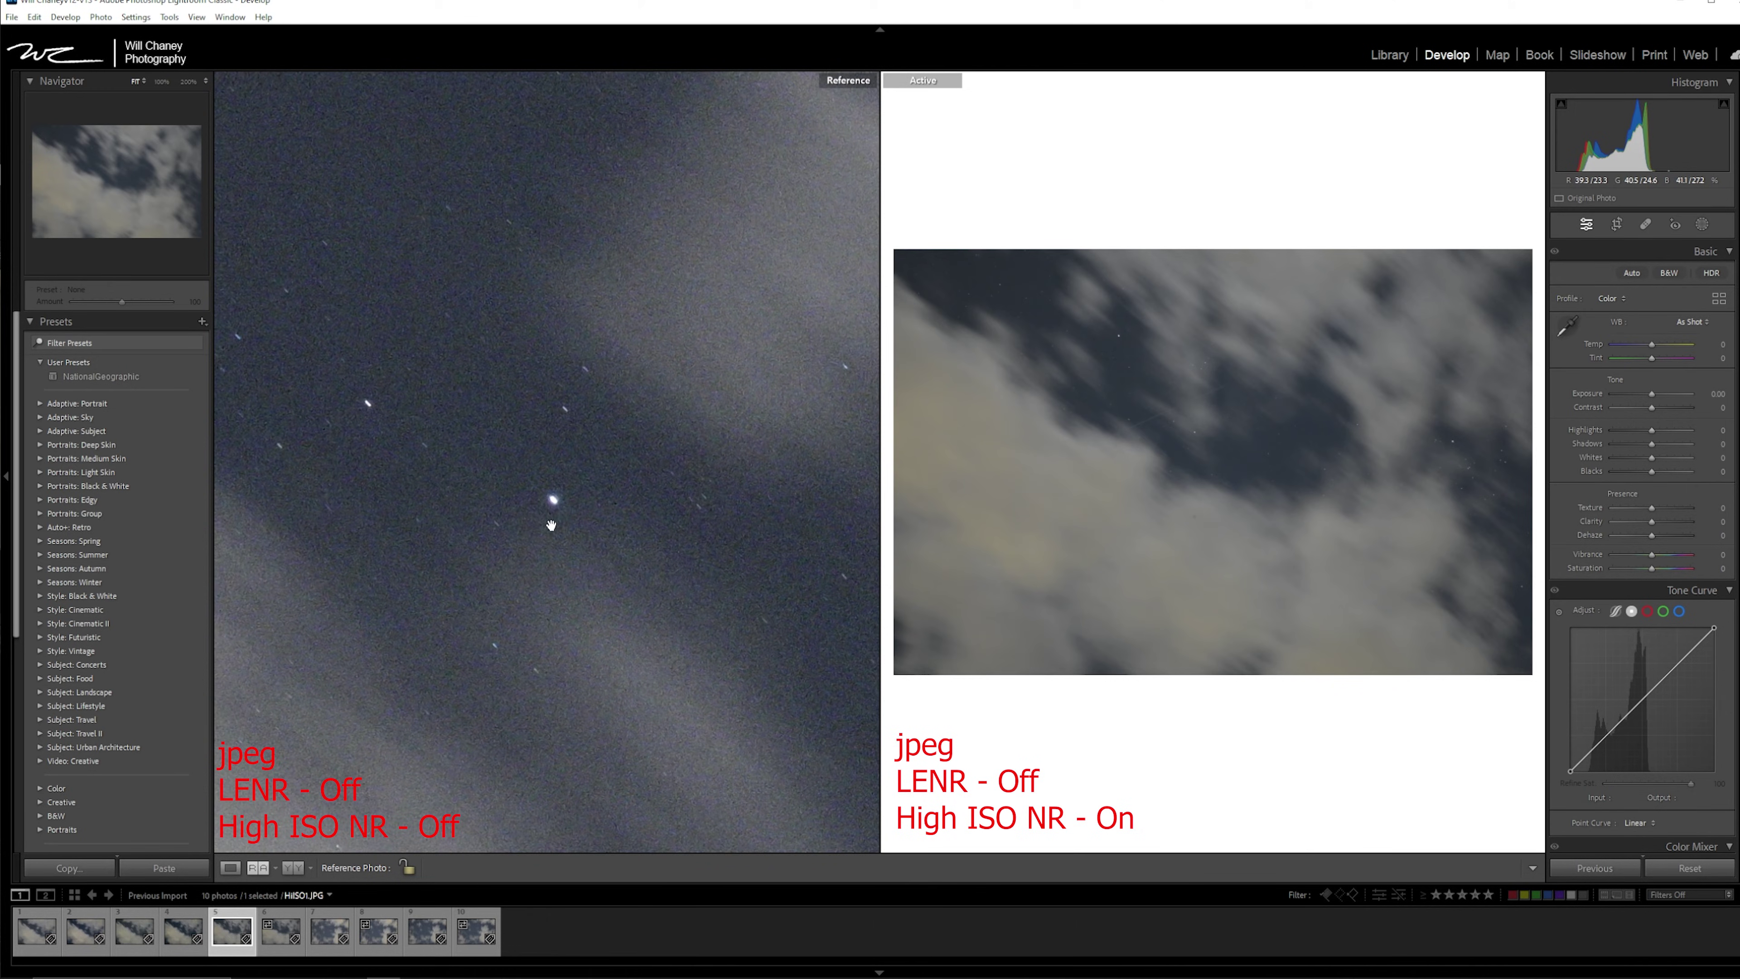
{"action": "left_click", "coordinate": [565, 430]}
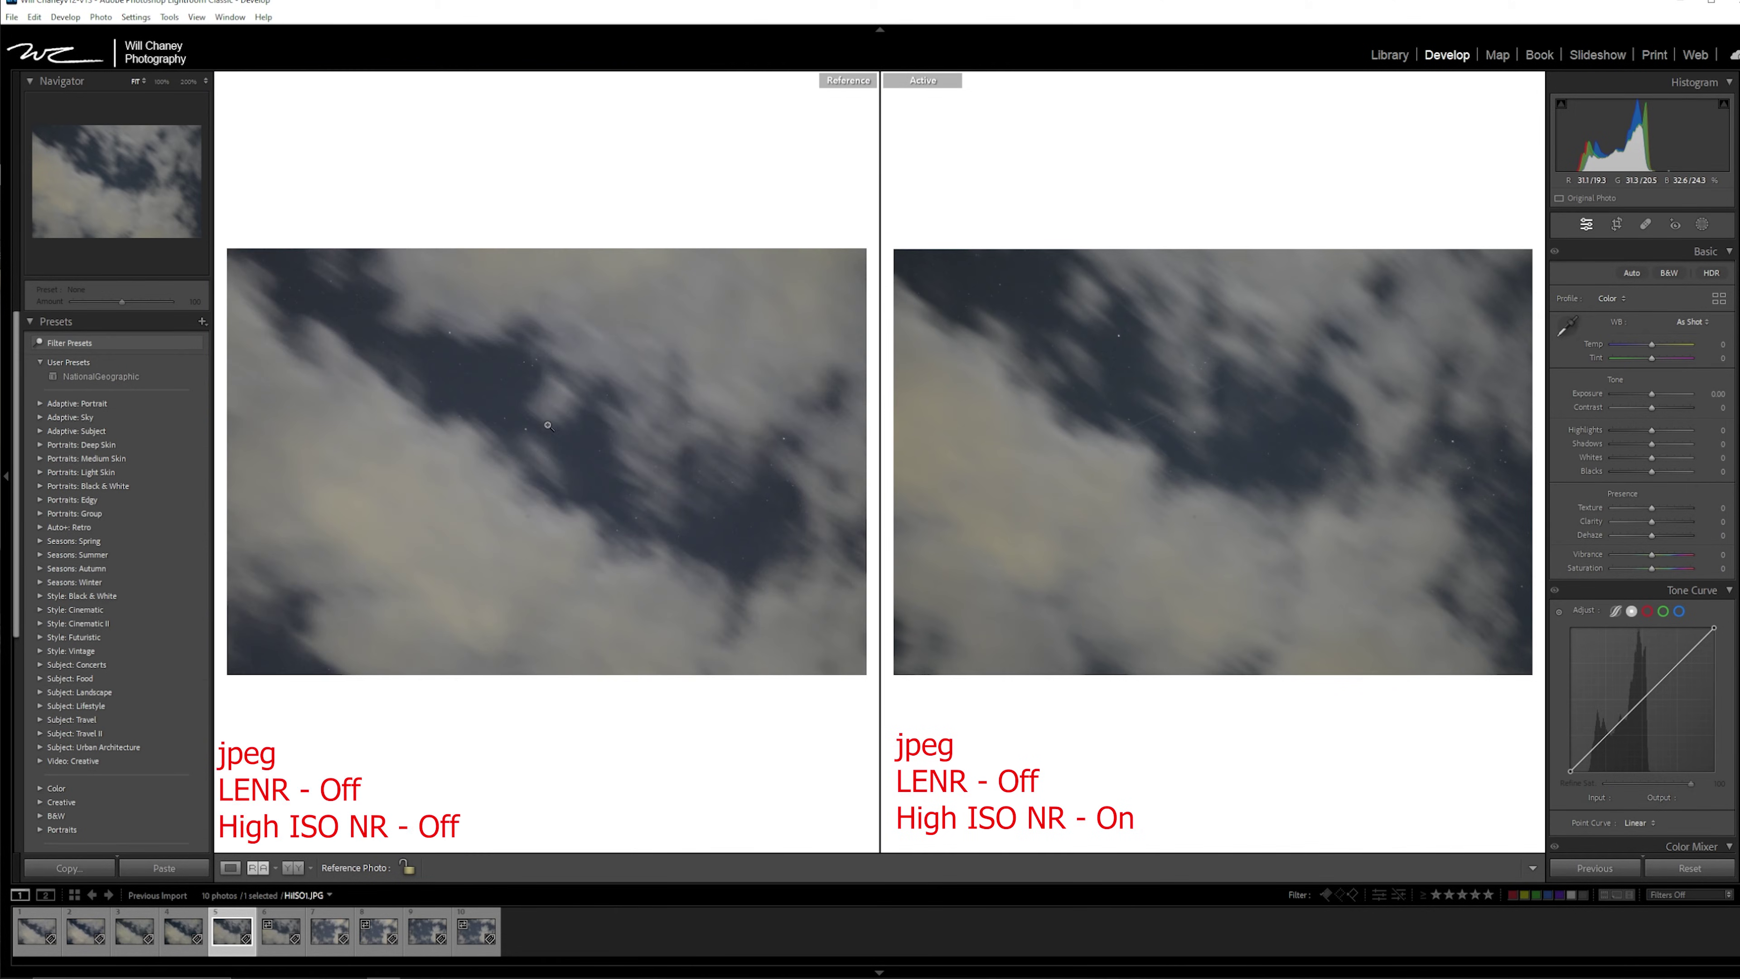
{"action": "left_click", "coordinate": [566, 430]}
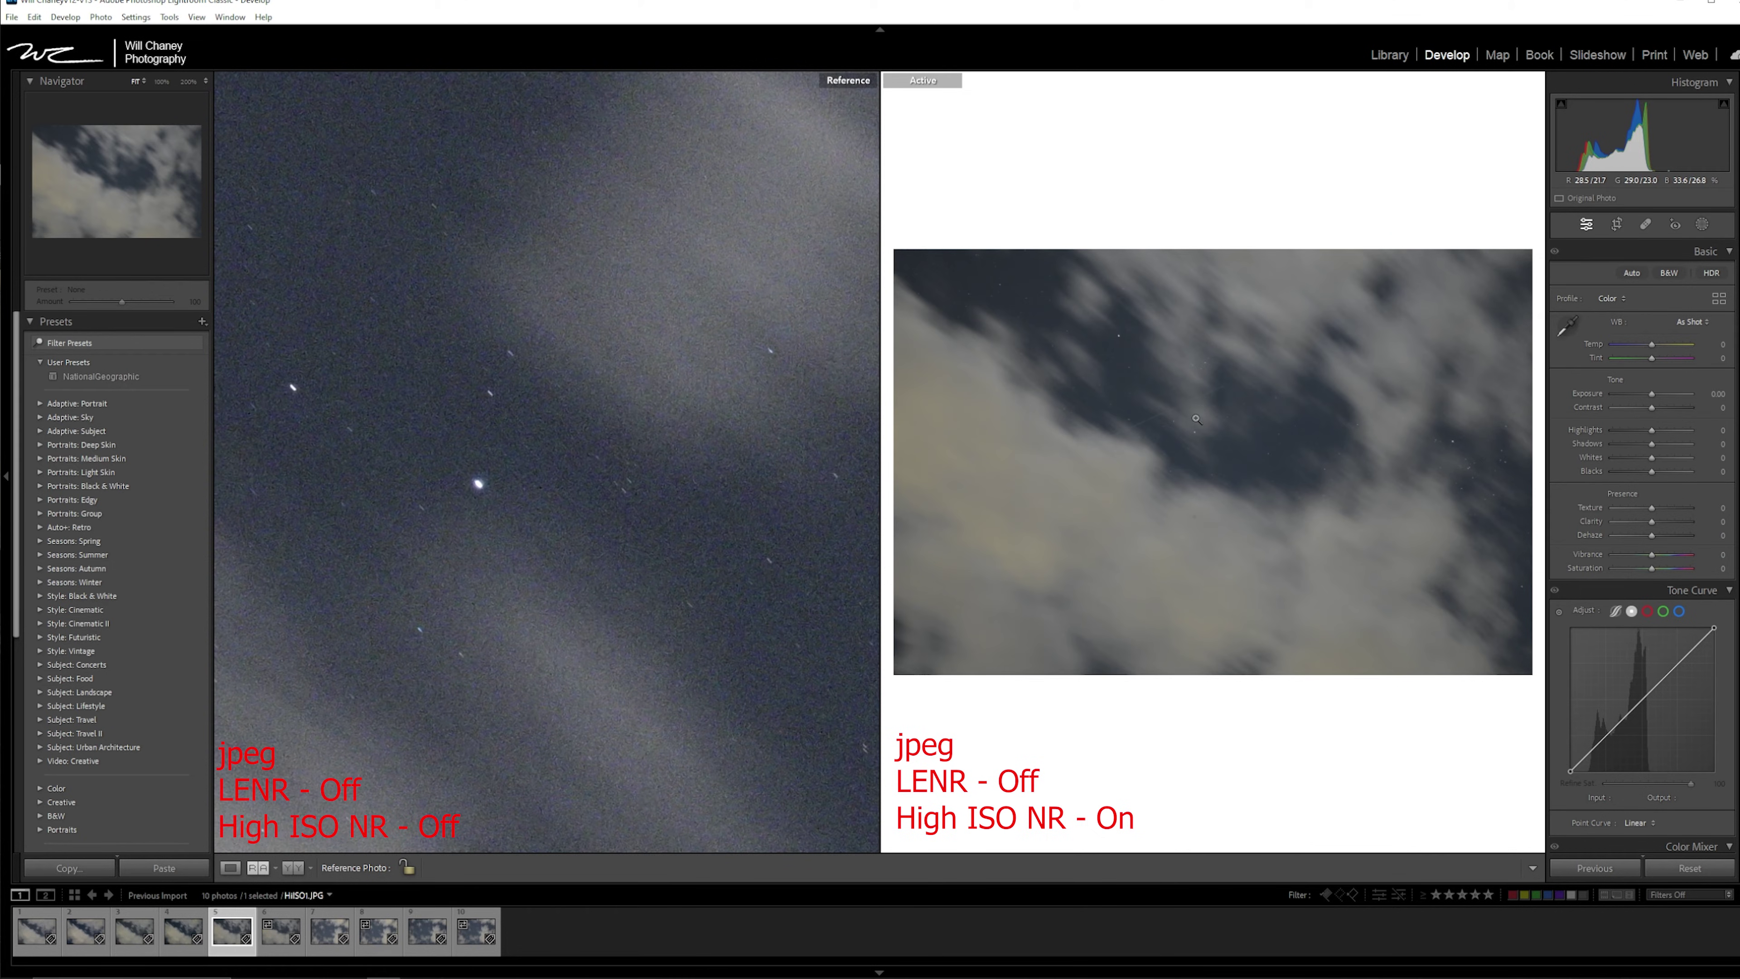
{"action": "left_click", "coordinate": [1193, 432]}
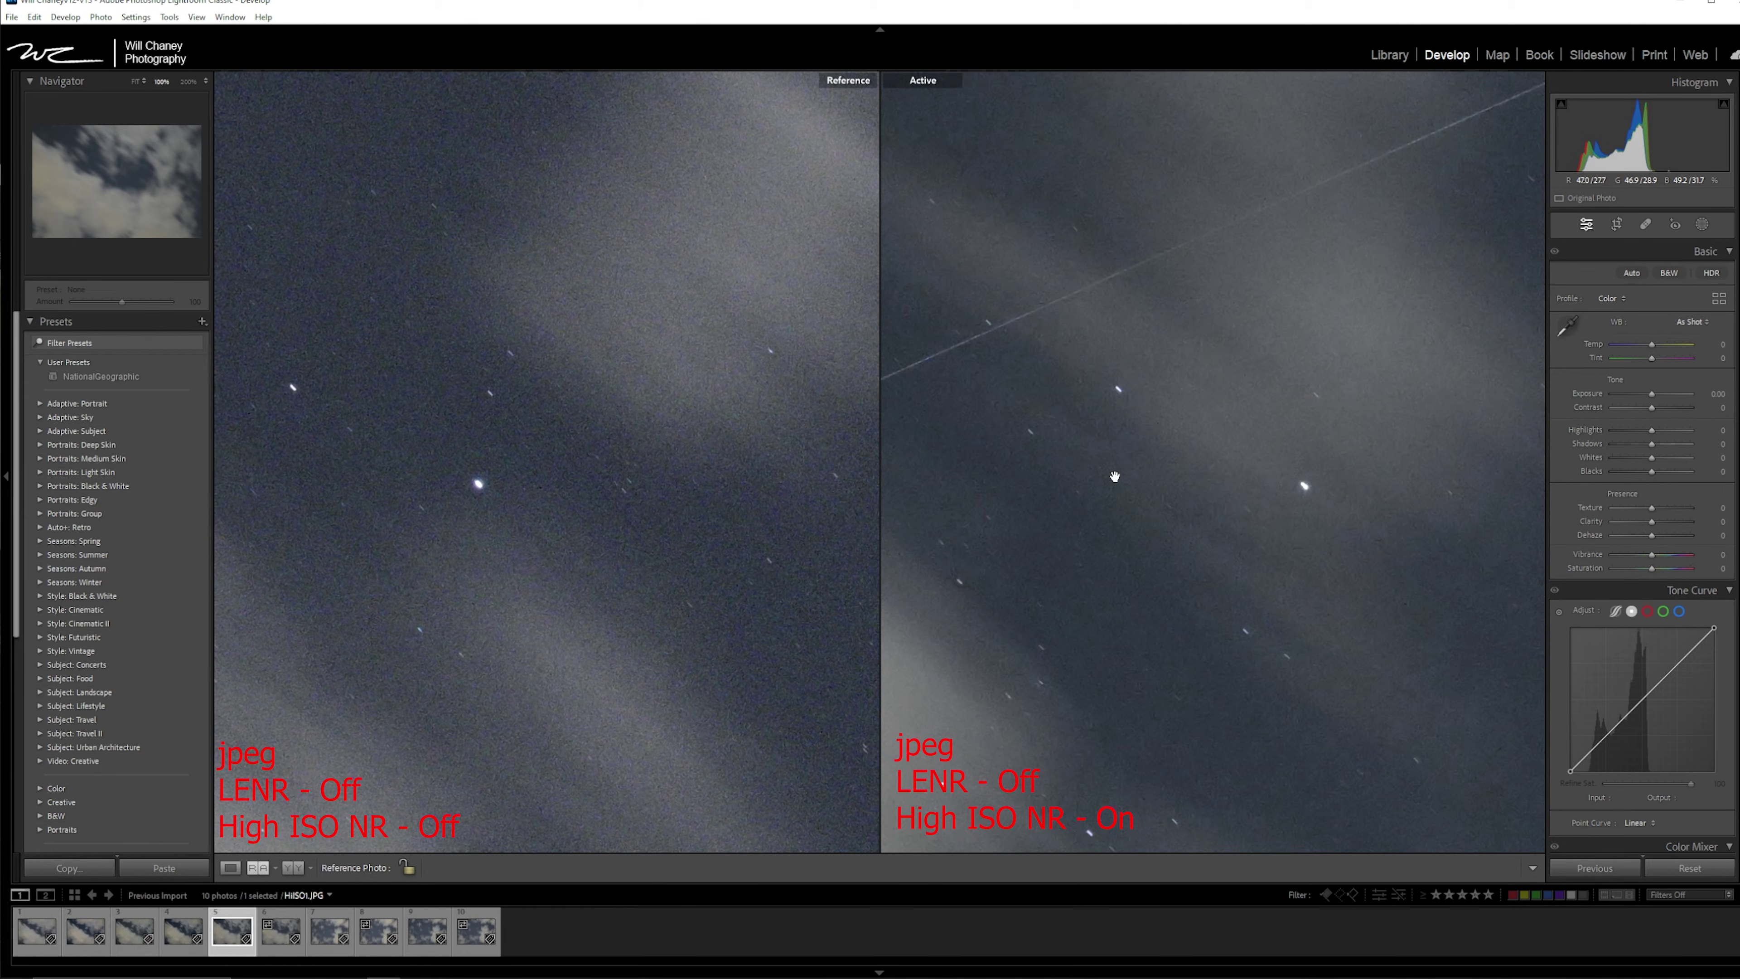
Step: Examine the noise in matching dark-sky areas of the NoNR.JPG reference and the active HiISO1.JPG
{"action": "left_click_drag", "start_coordinate": [1269, 555], "coordinate": [1052, 568]}
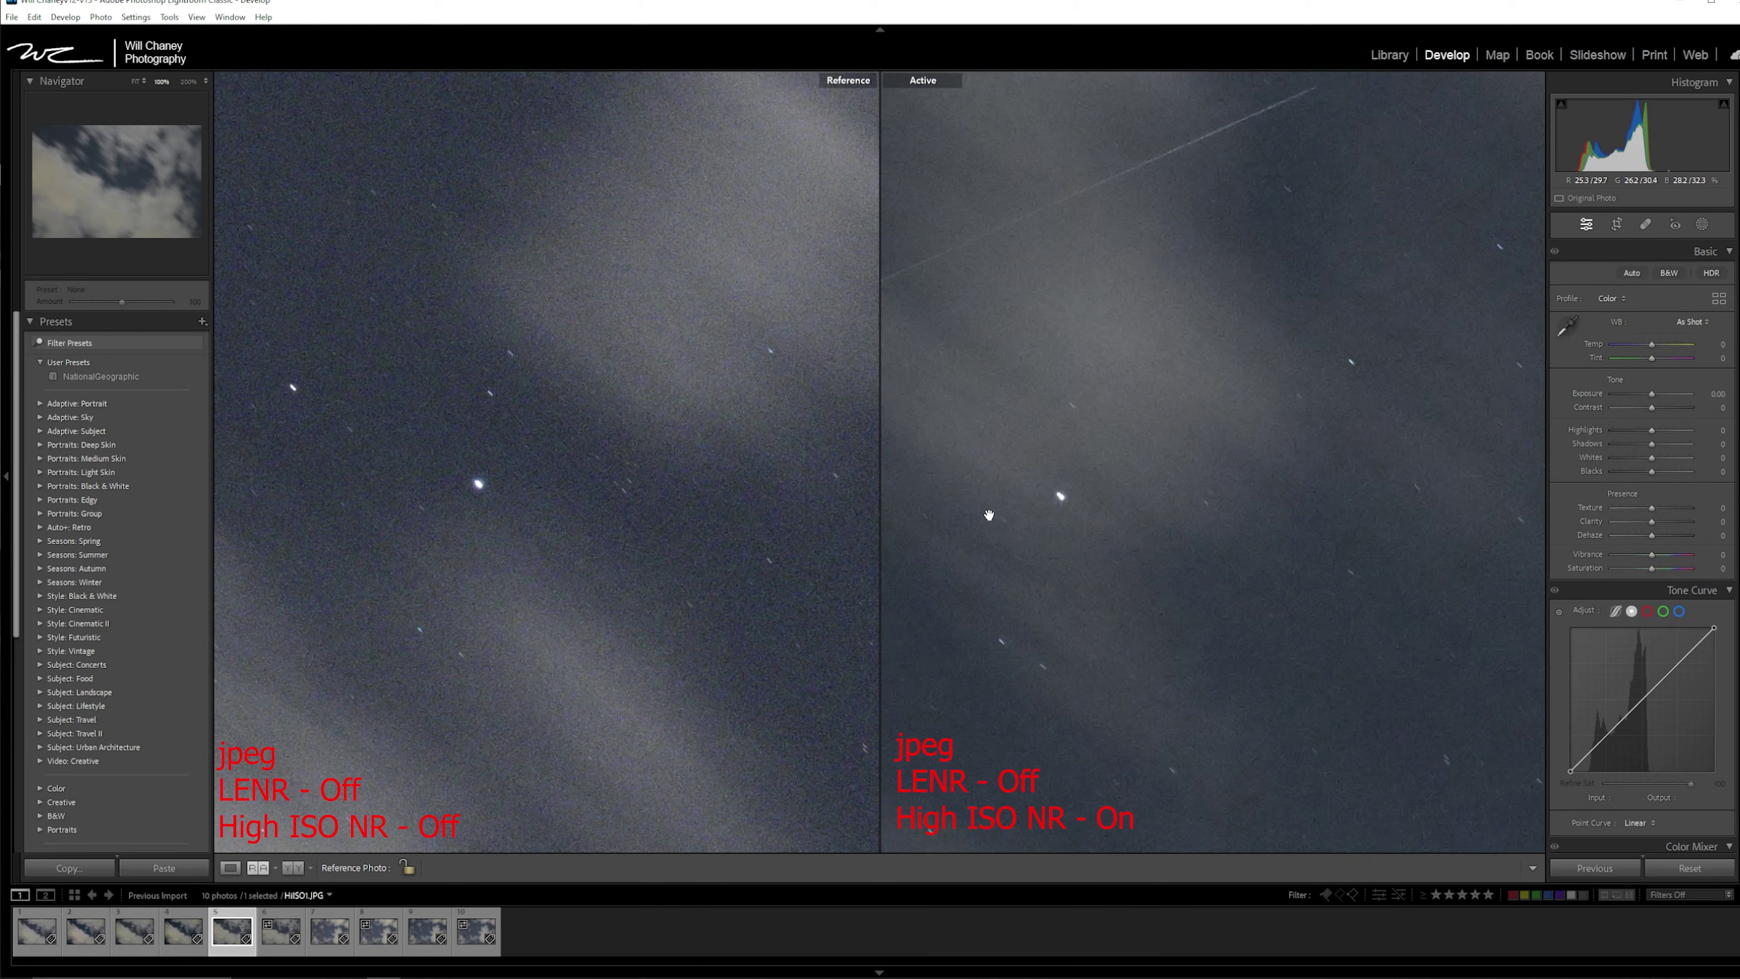
{"action": "left_click_drag", "start_coordinate": [999, 511], "coordinate": [1087, 421]}
{"action": "left_click_drag", "start_coordinate": [1269, 625], "coordinate": [1170, 563]}
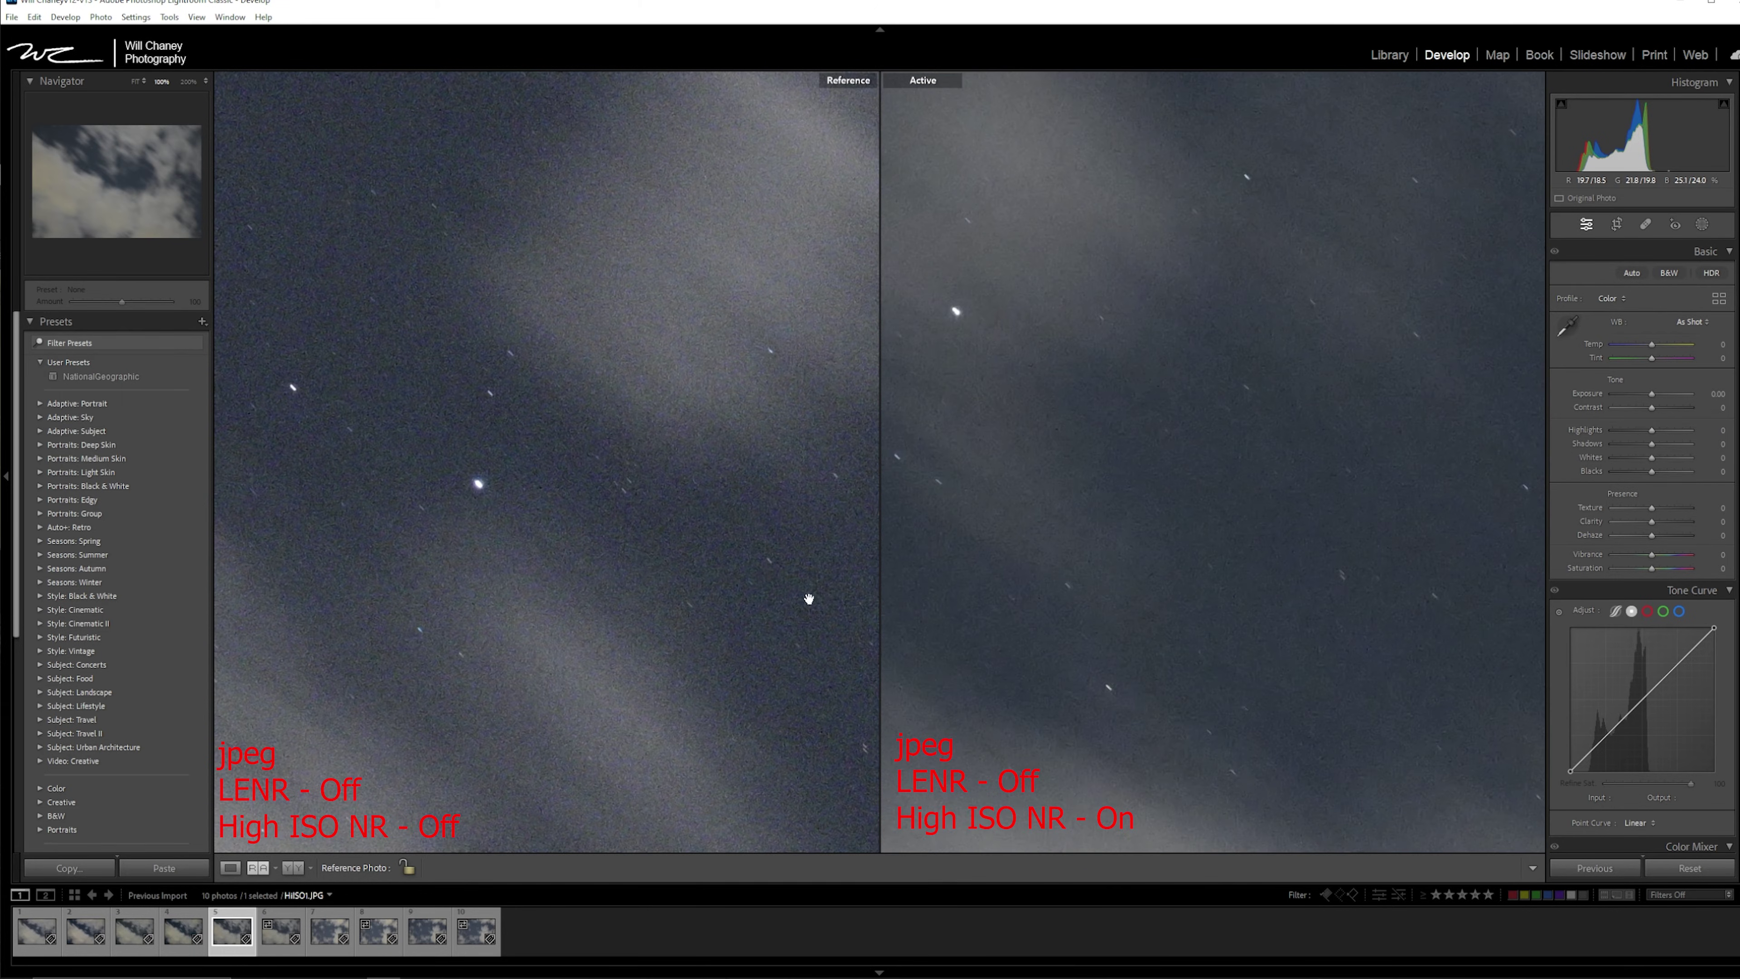
{"action": "left_click_drag", "start_coordinate": [741, 588], "coordinate": [715, 512]}
{"action": "left_click_drag", "start_coordinate": [1182, 584], "coordinate": [1038, 568]}
{"action": "left_click_drag", "start_coordinate": [1290, 575], "coordinate": [1126, 610]}
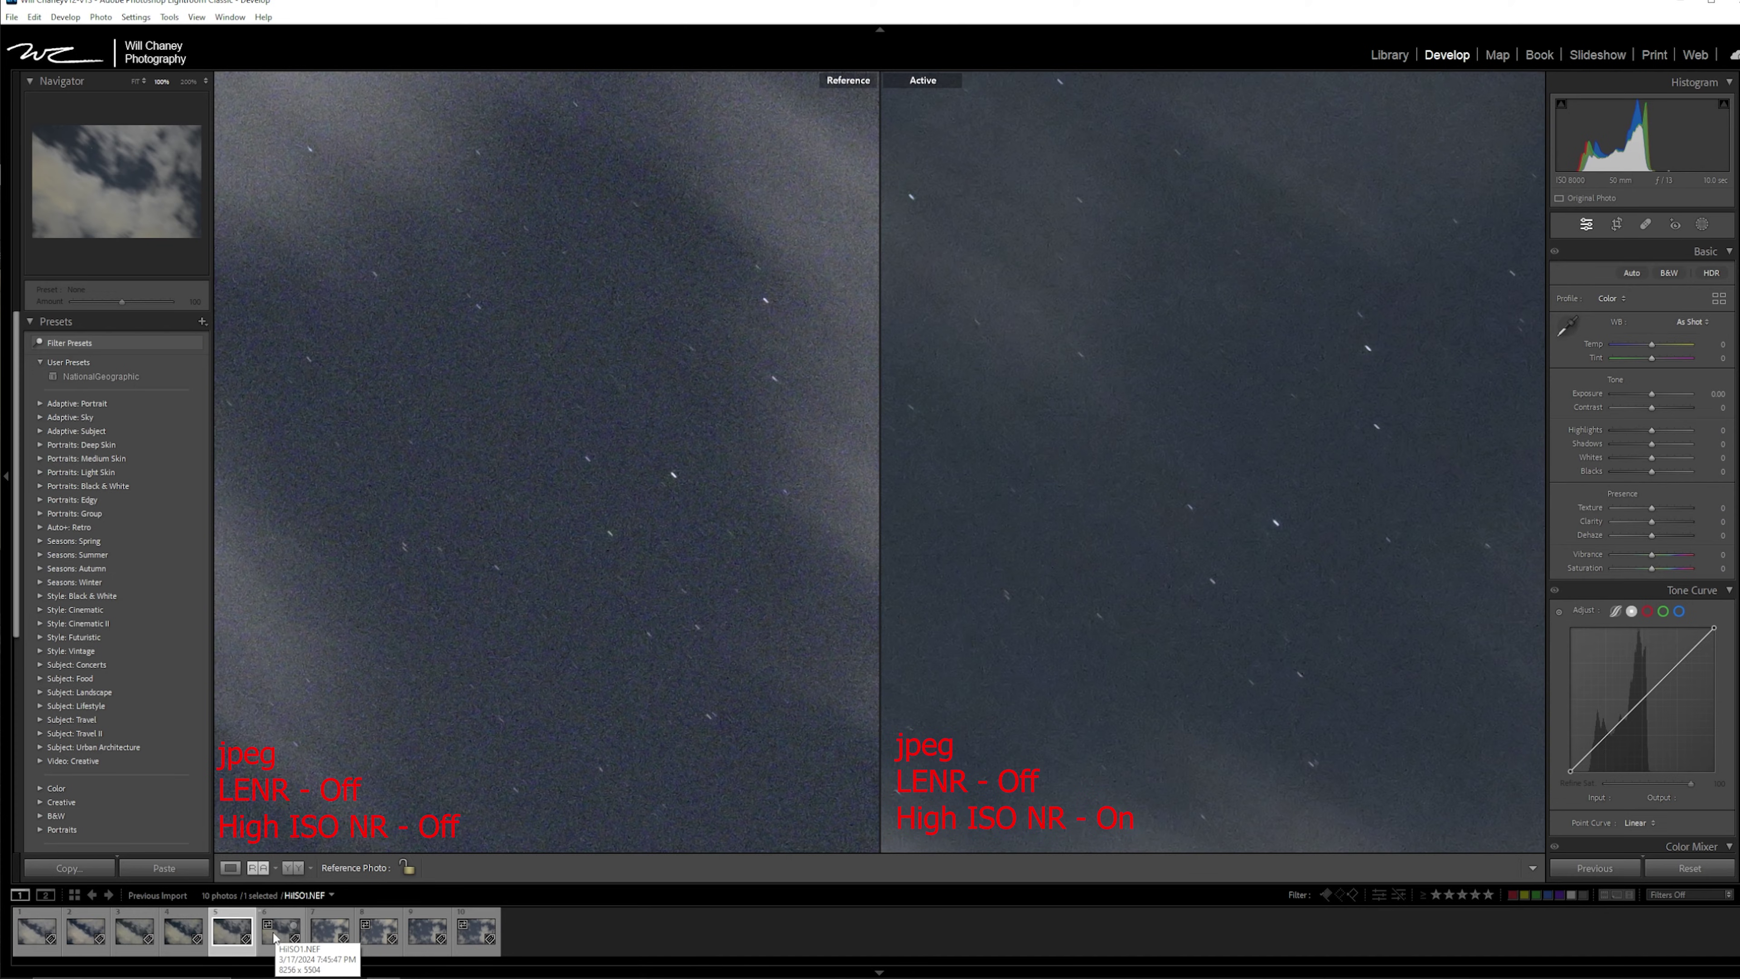
Step: Make HiISO1.NEF the active photo and HiISO1.JPG the reference photo to compare RAW with JPEG
{"action": "left_click_drag", "start_coordinate": [274, 937], "coordinate": [1185, 453]}
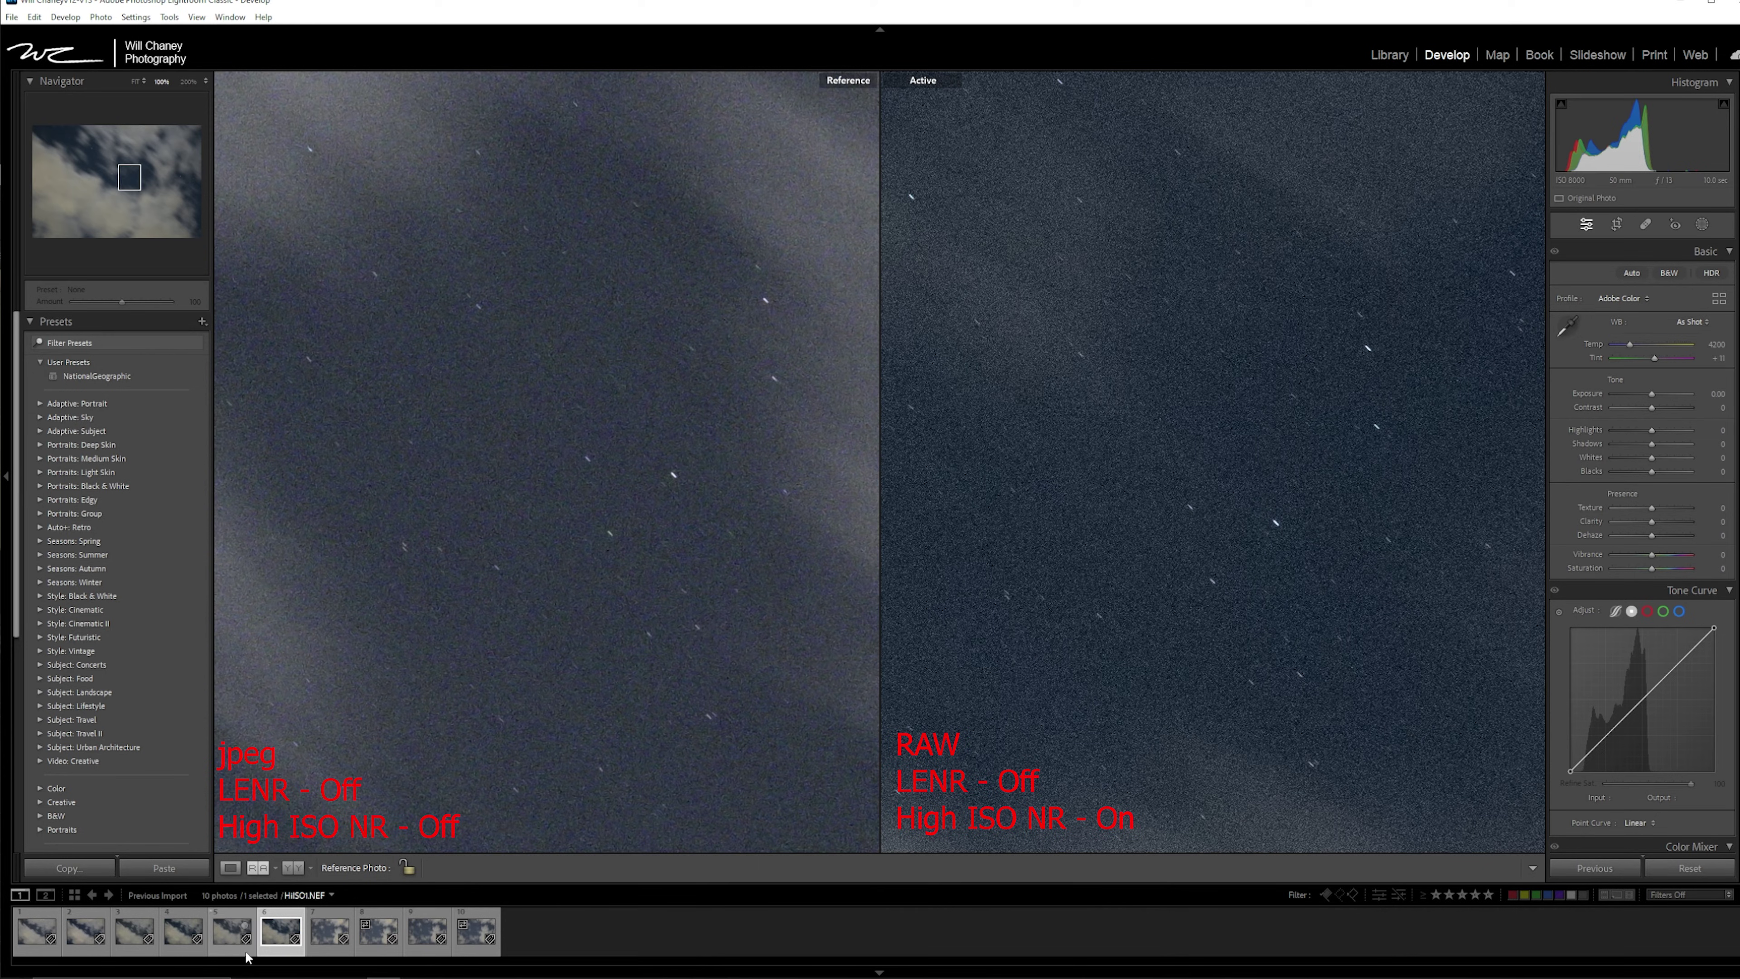
{"action": "left_click_drag", "start_coordinate": [246, 953], "coordinate": [502, 488]}
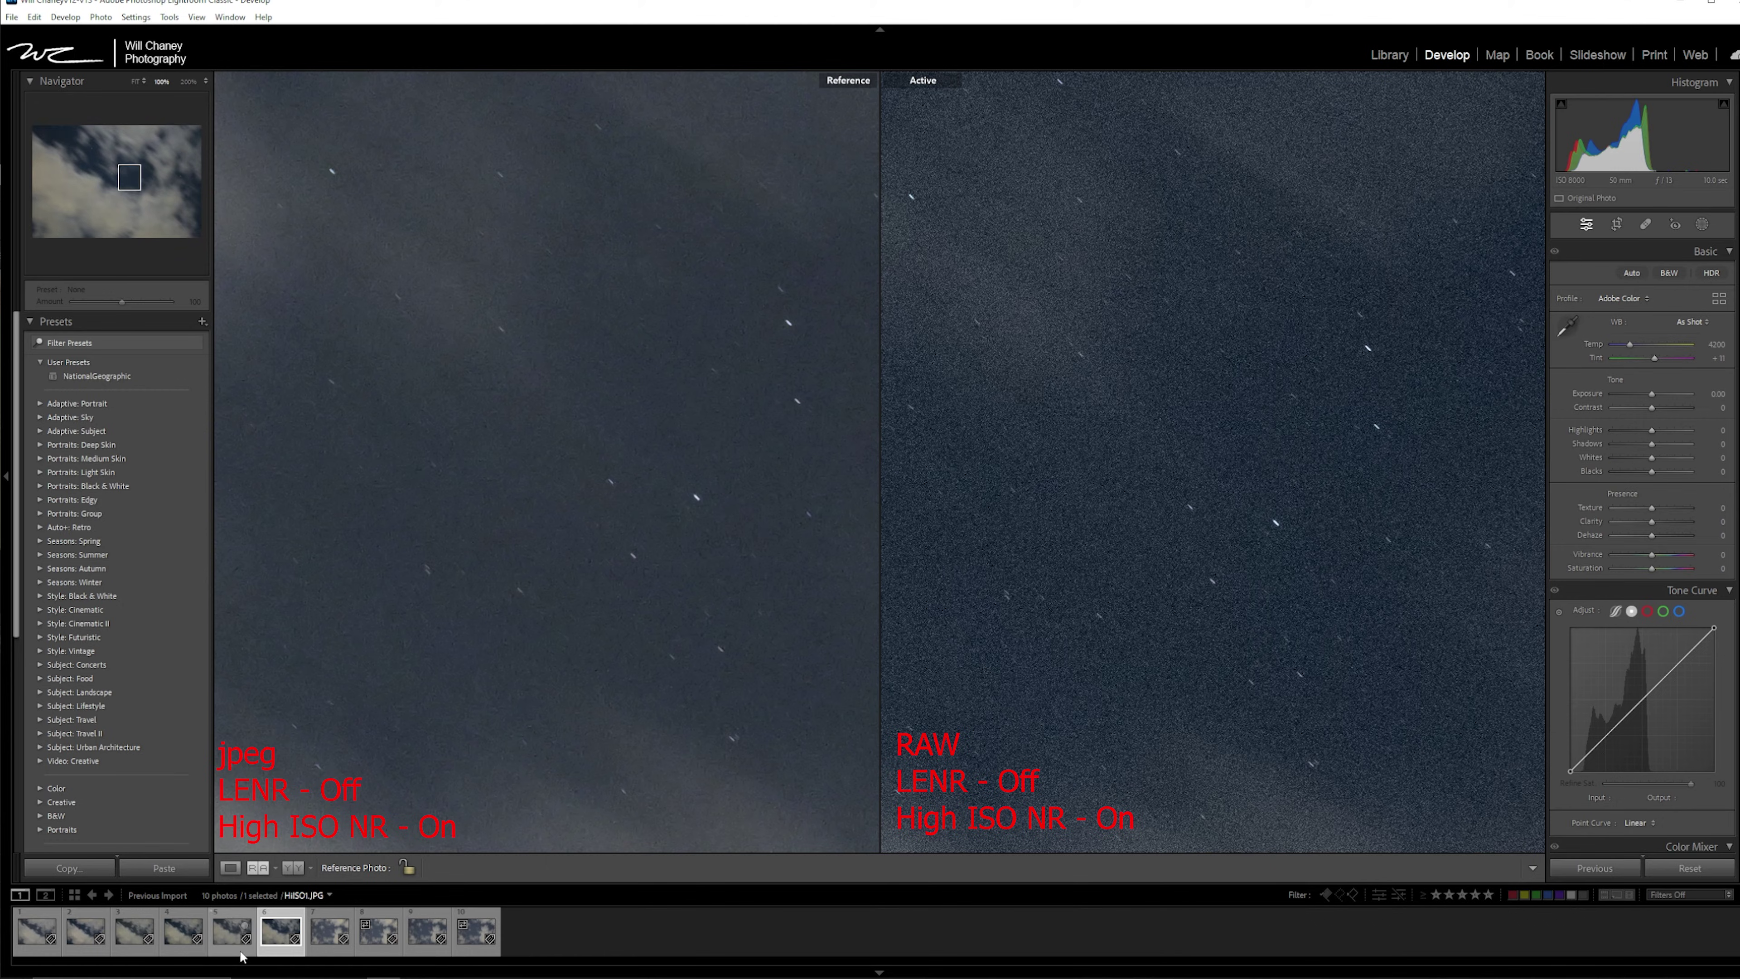
Step: Make HiISOandLENR.JPG the active photo and compare its dark sky up close with the NoNR.JPG reference
{"action": "left_click", "coordinate": [427, 931]}
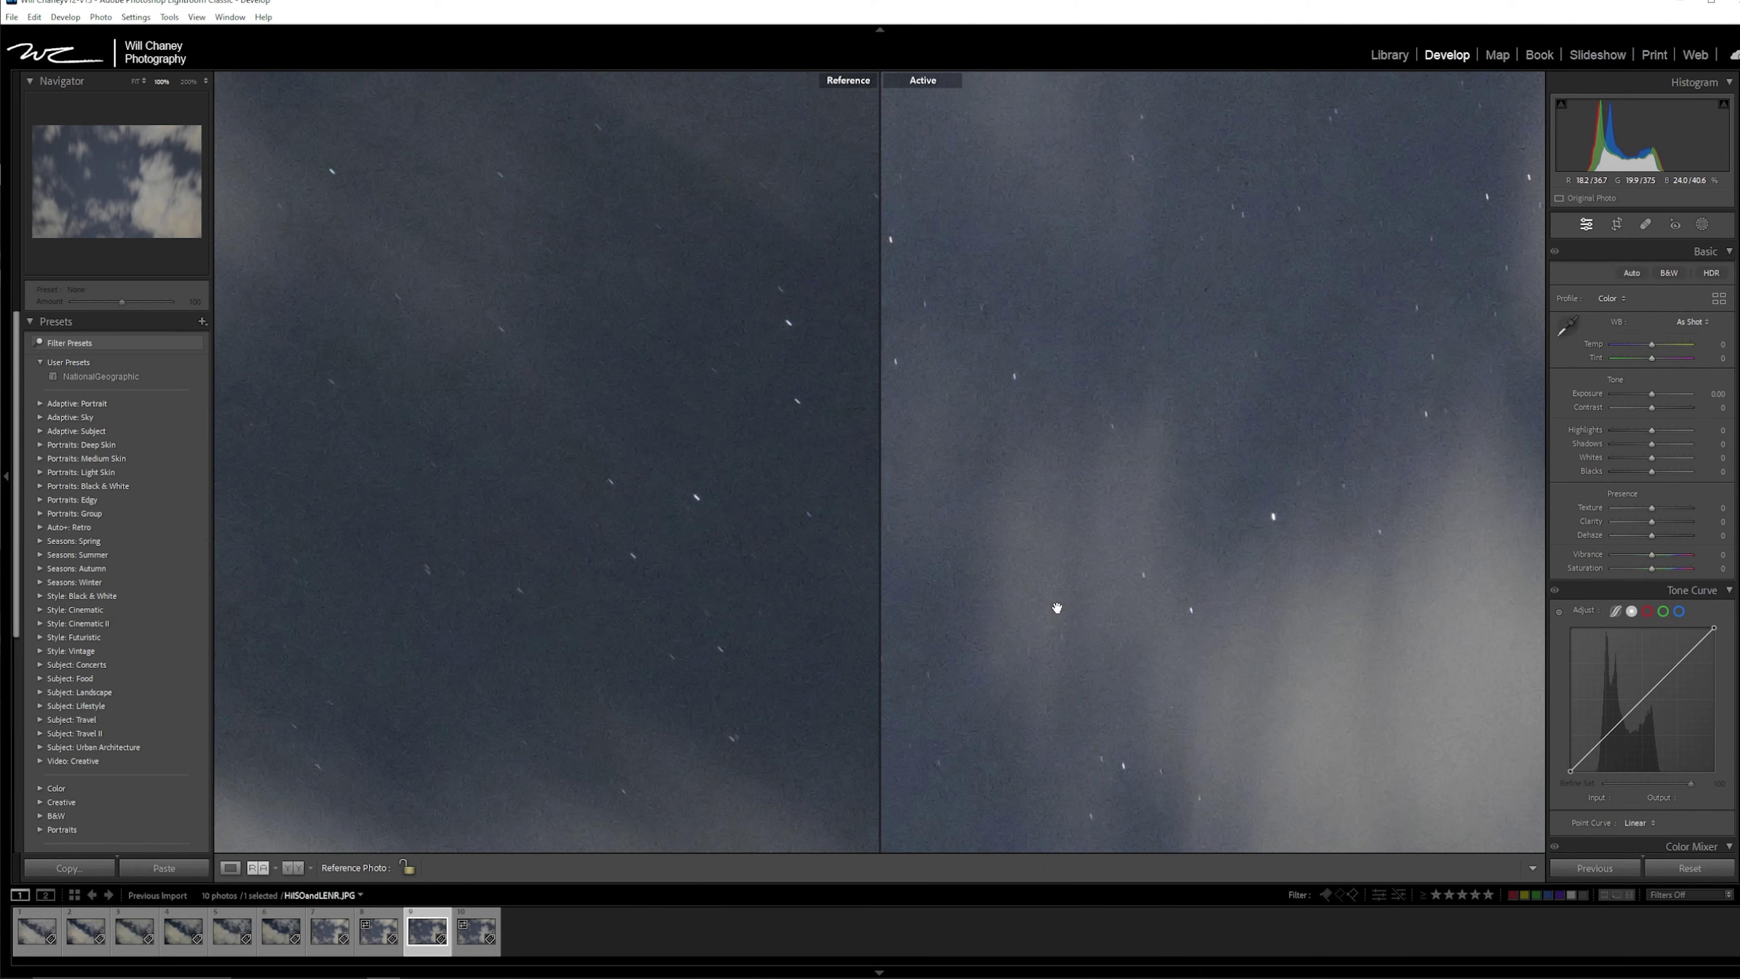
{"action": "left_click", "coordinate": [639, 416]}
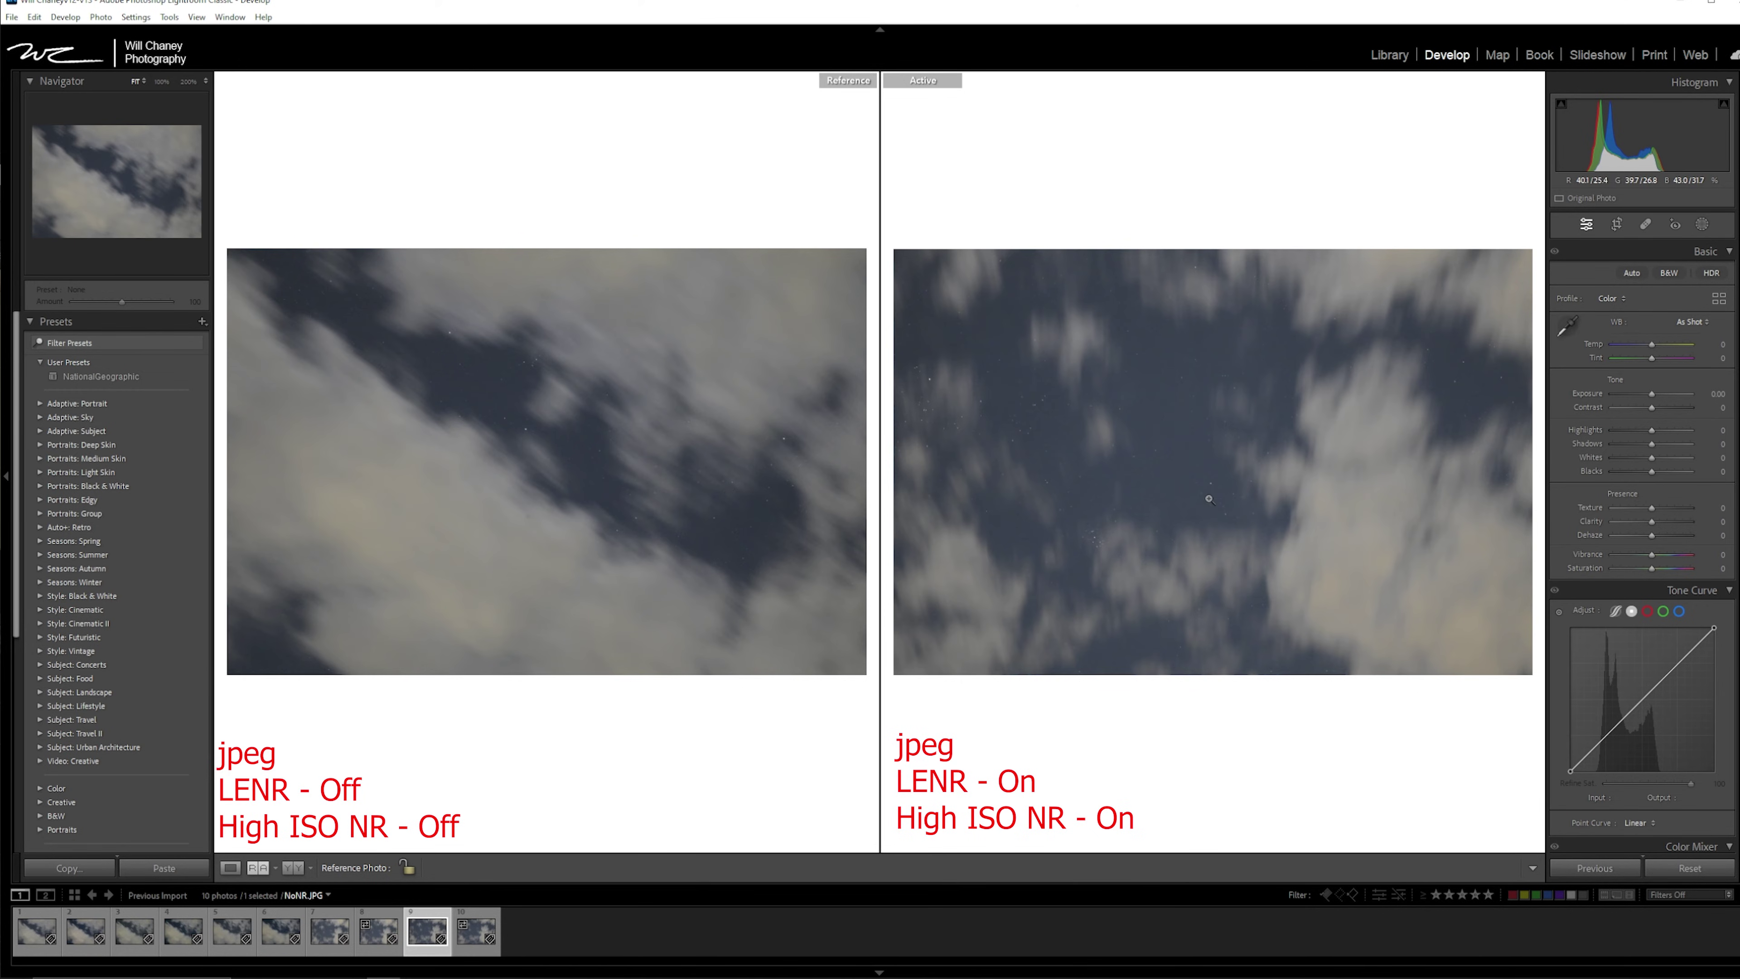
{"action": "left_click", "coordinate": [1200, 377]}
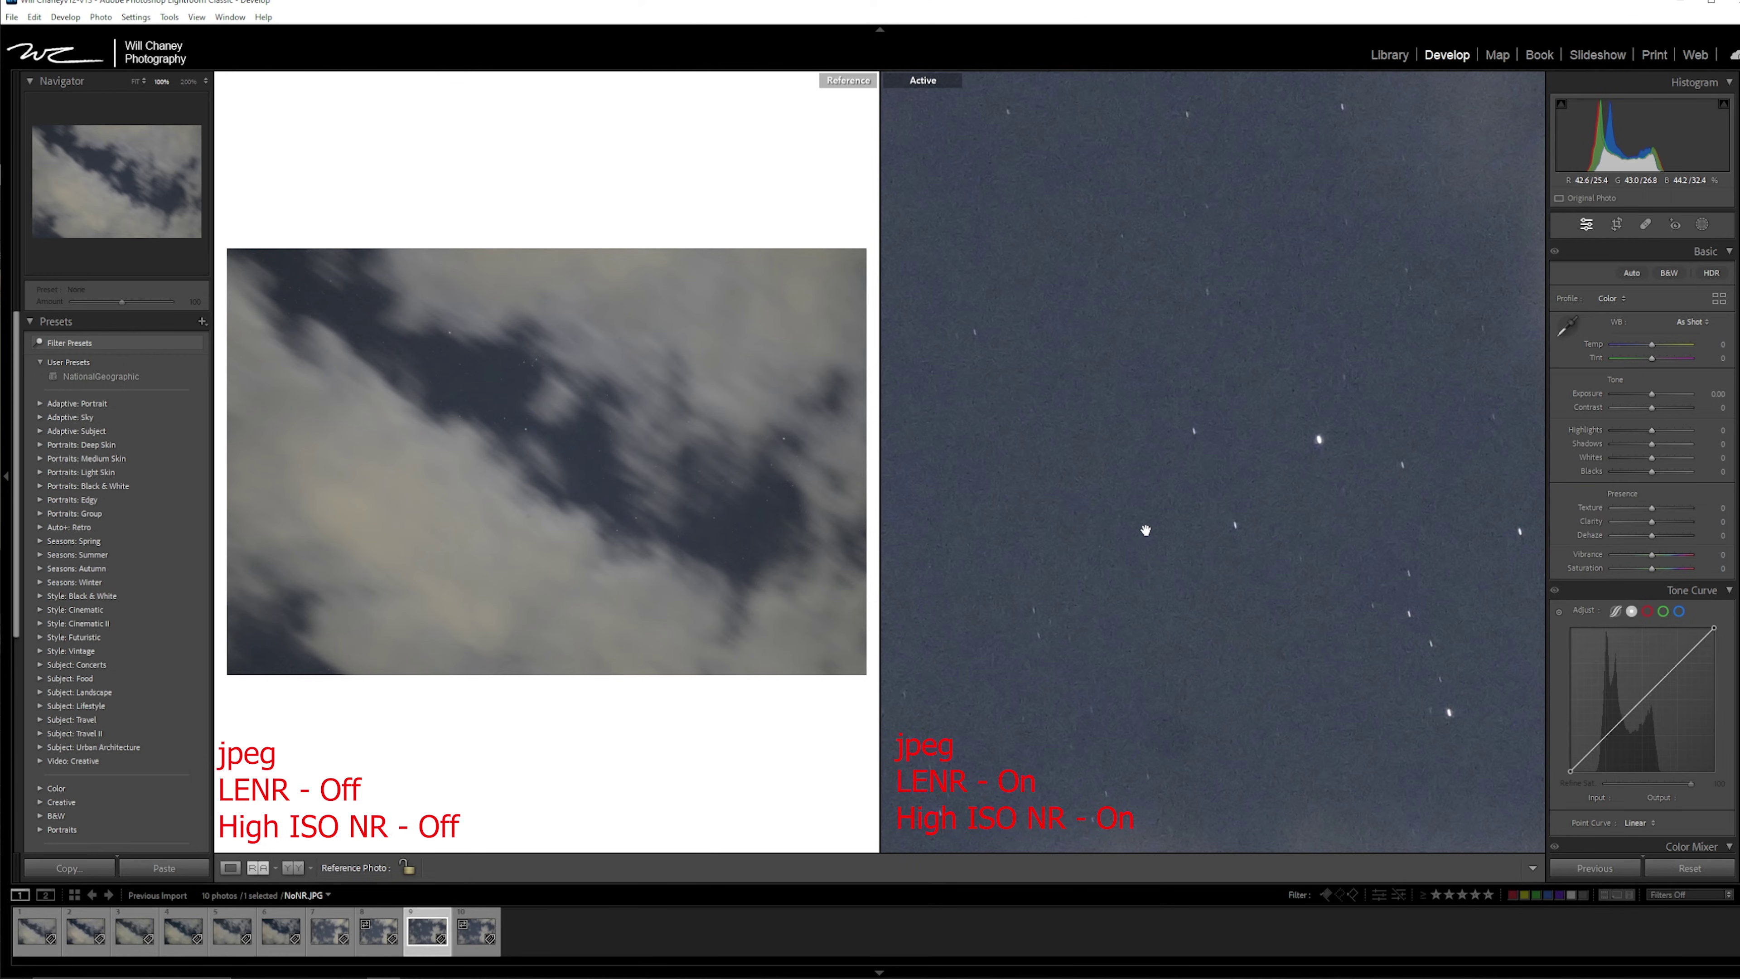
{"action": "left_click", "coordinate": [1175, 520]}
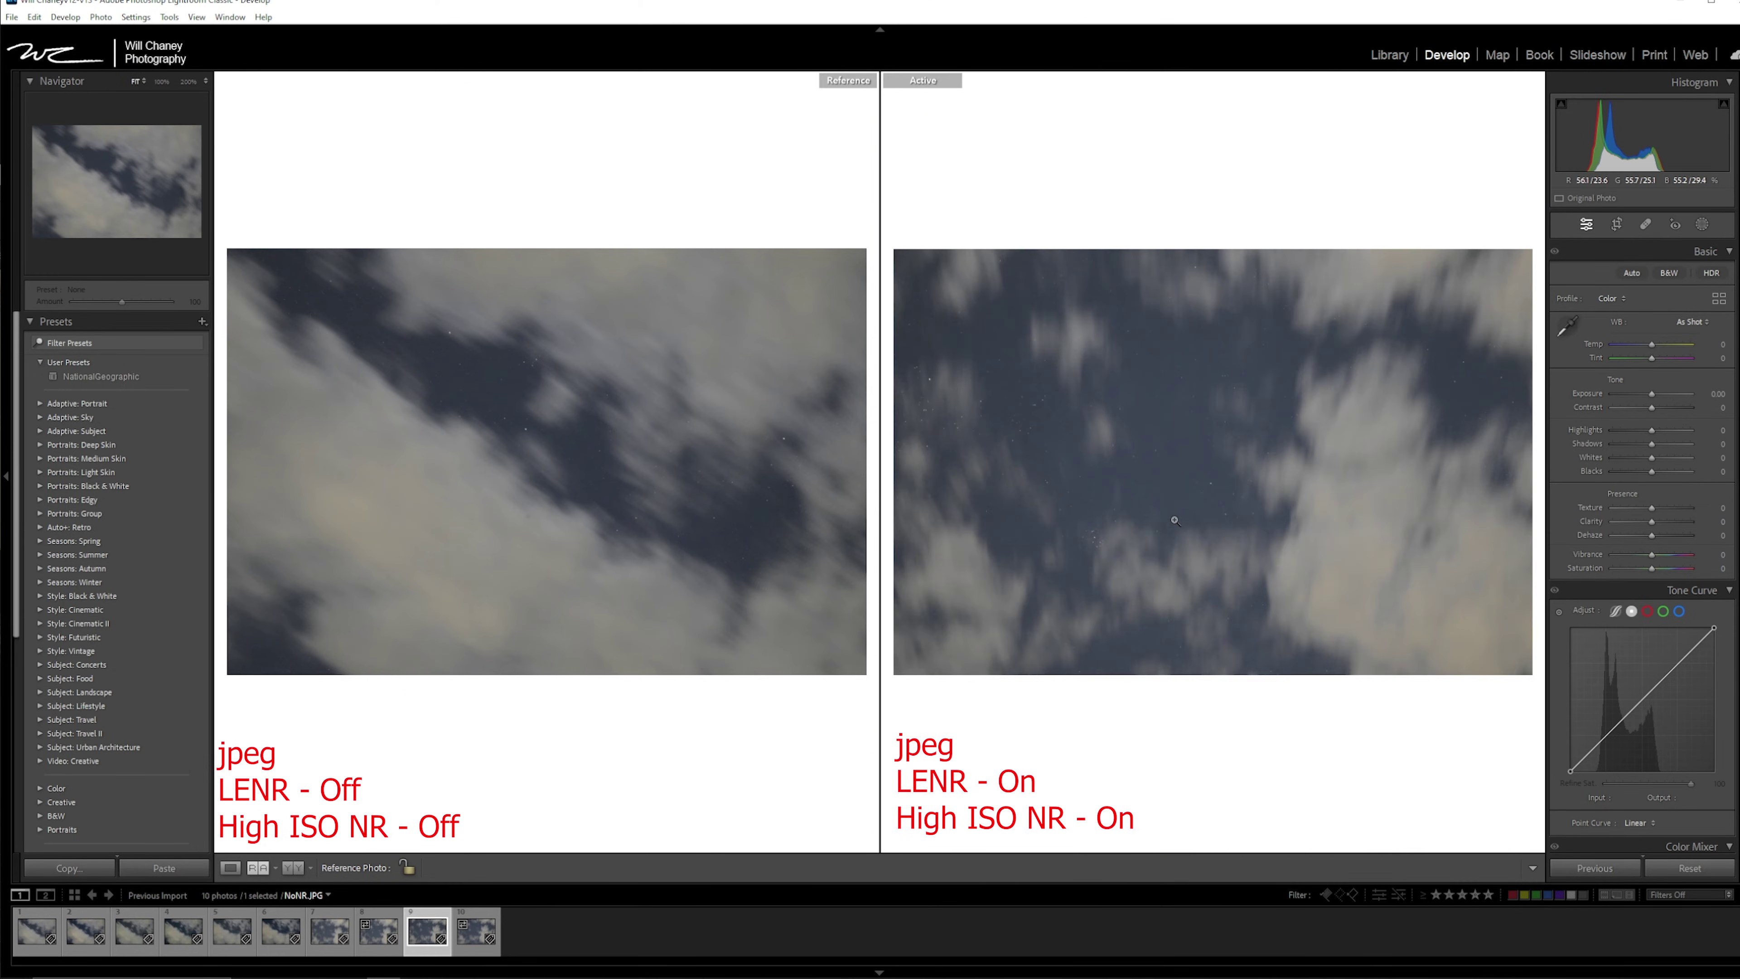
{"action": "left_click", "coordinate": [922, 495]}
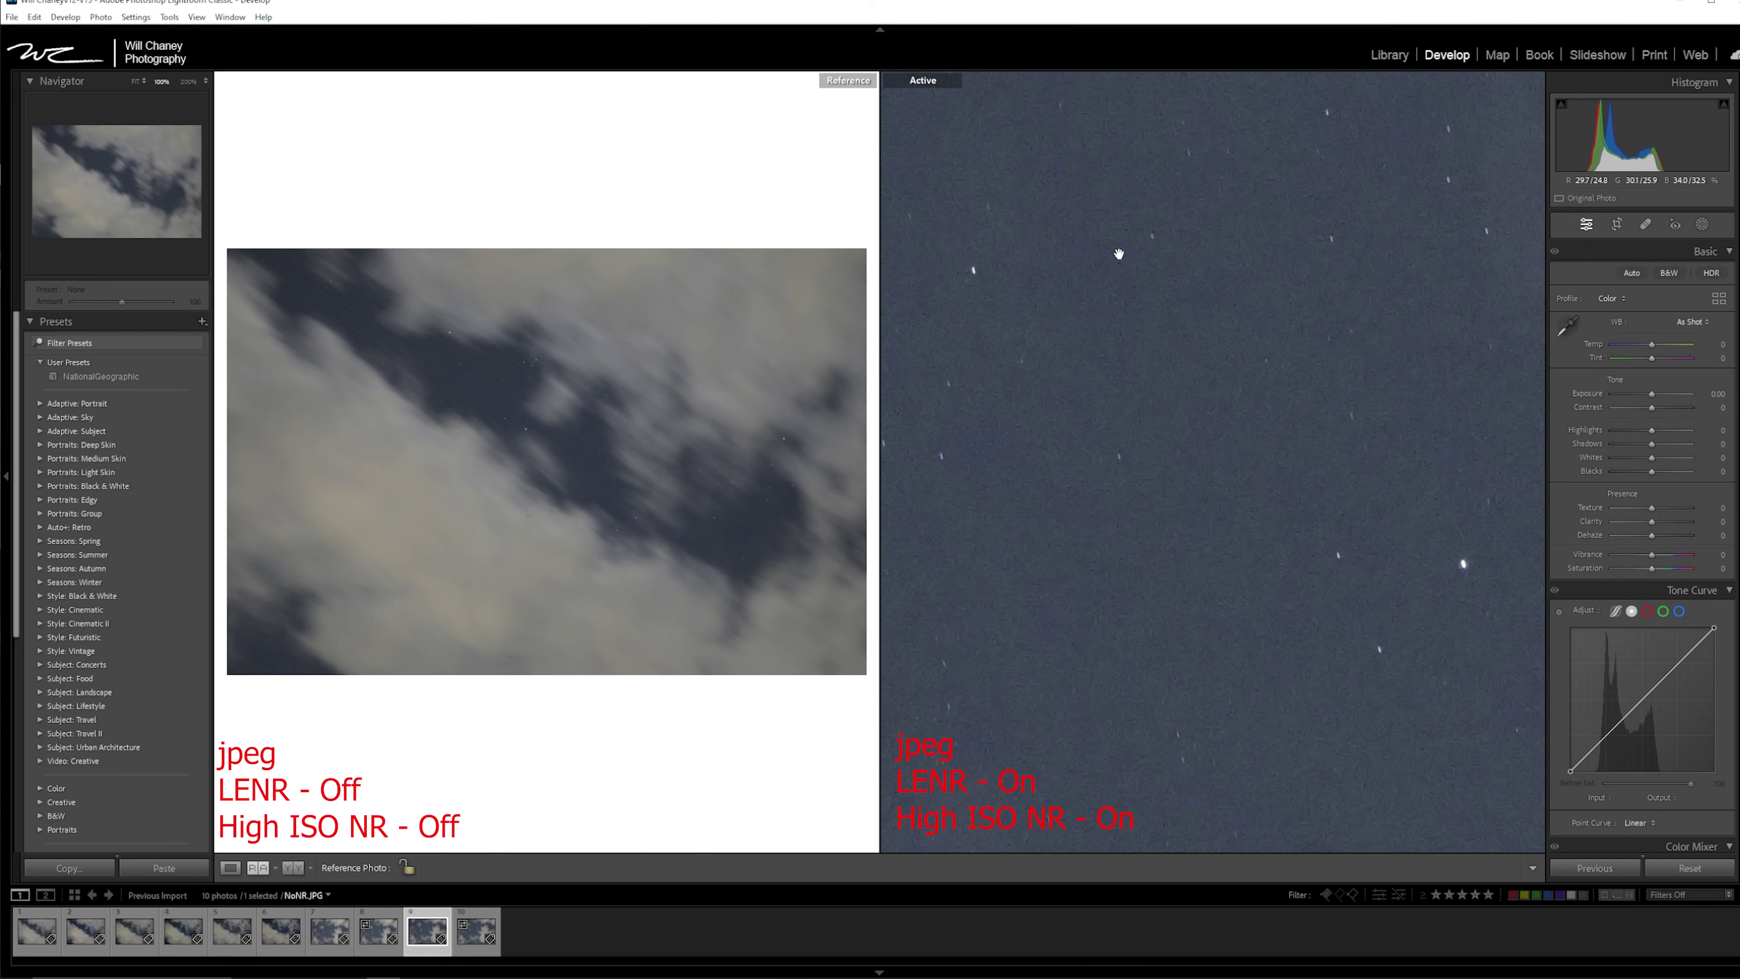
{"action": "left_click", "coordinate": [722, 526]}
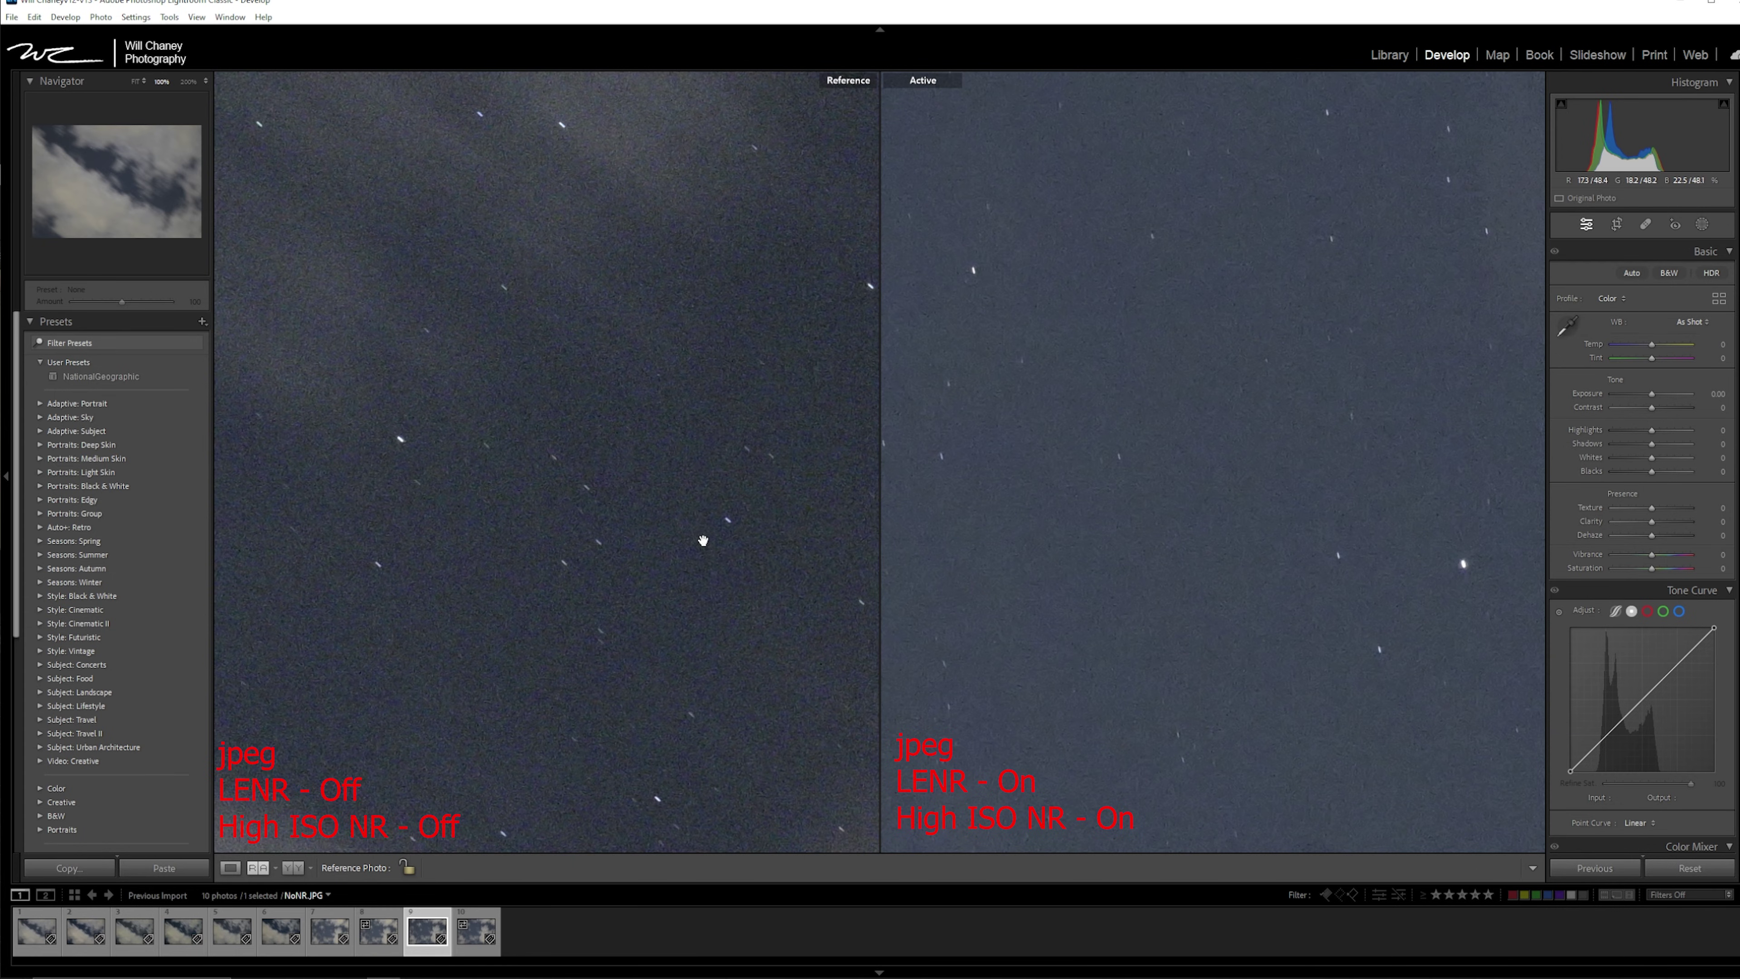
{"action": "left_click_drag", "start_coordinate": [498, 536], "coordinate": [570, 571]}
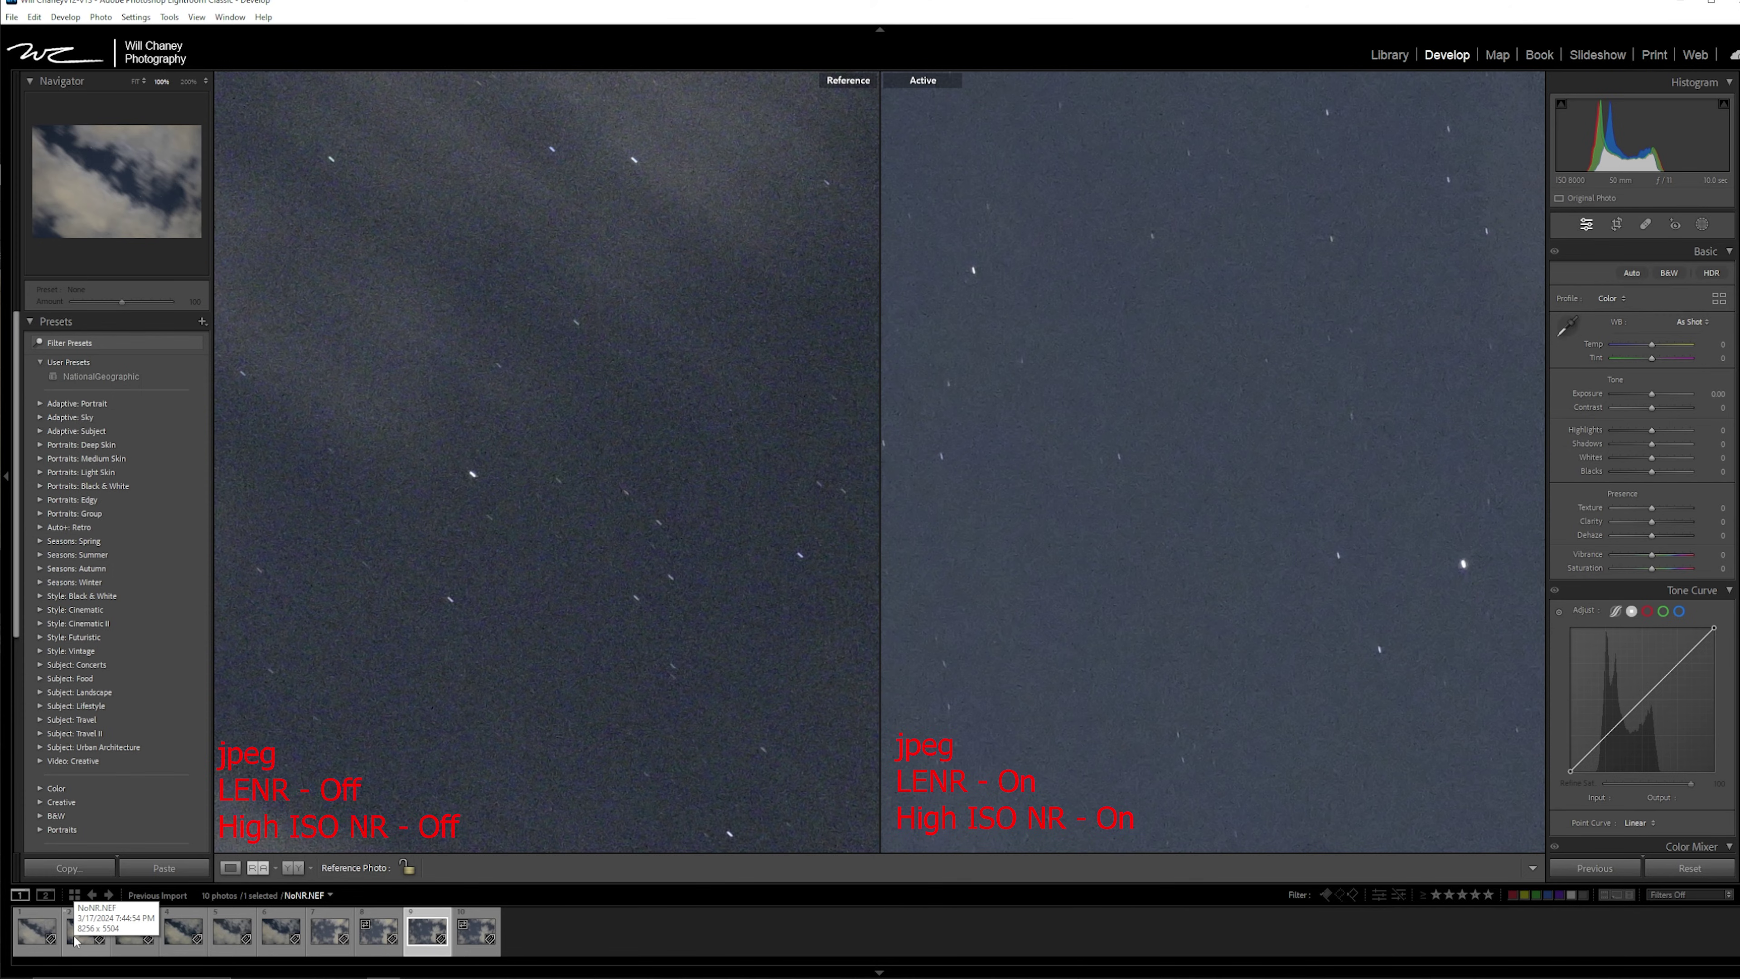
Step: Set NoNR.NEF as the reference photo and examine the noise in its dark sky
{"action": "left_click_drag", "start_coordinate": [77, 940], "coordinate": [414, 591]}
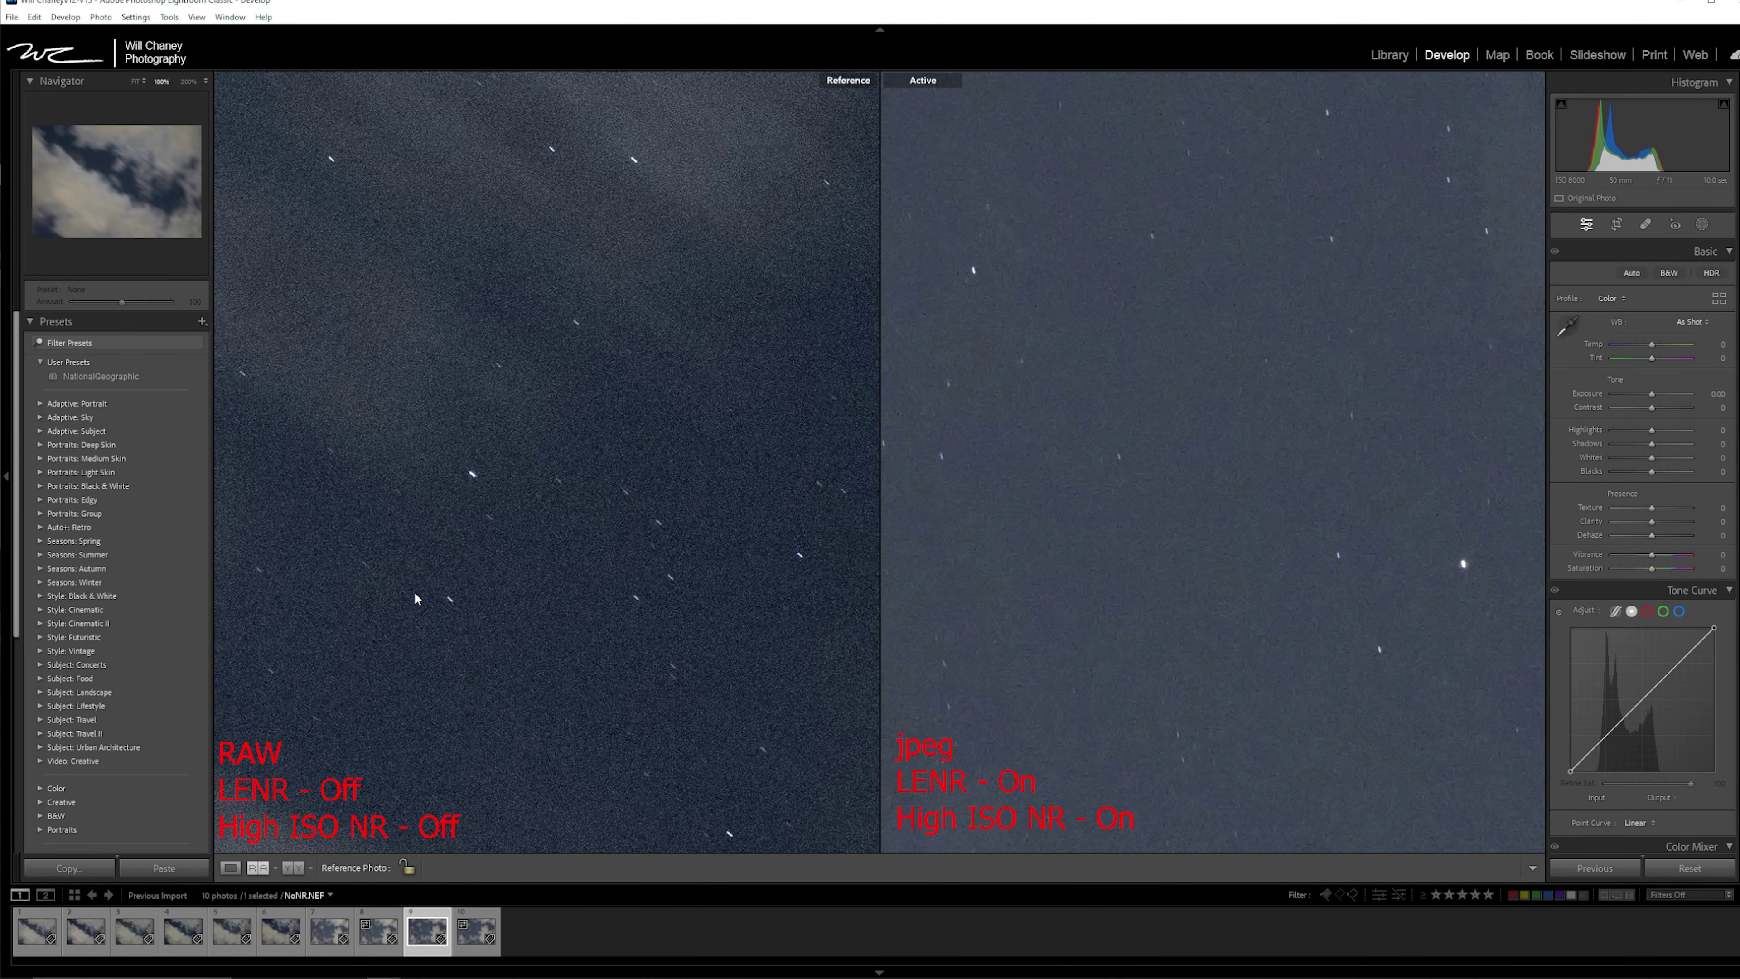
{"action": "left_click_drag", "start_coordinate": [549, 734], "coordinate": [533, 669]}
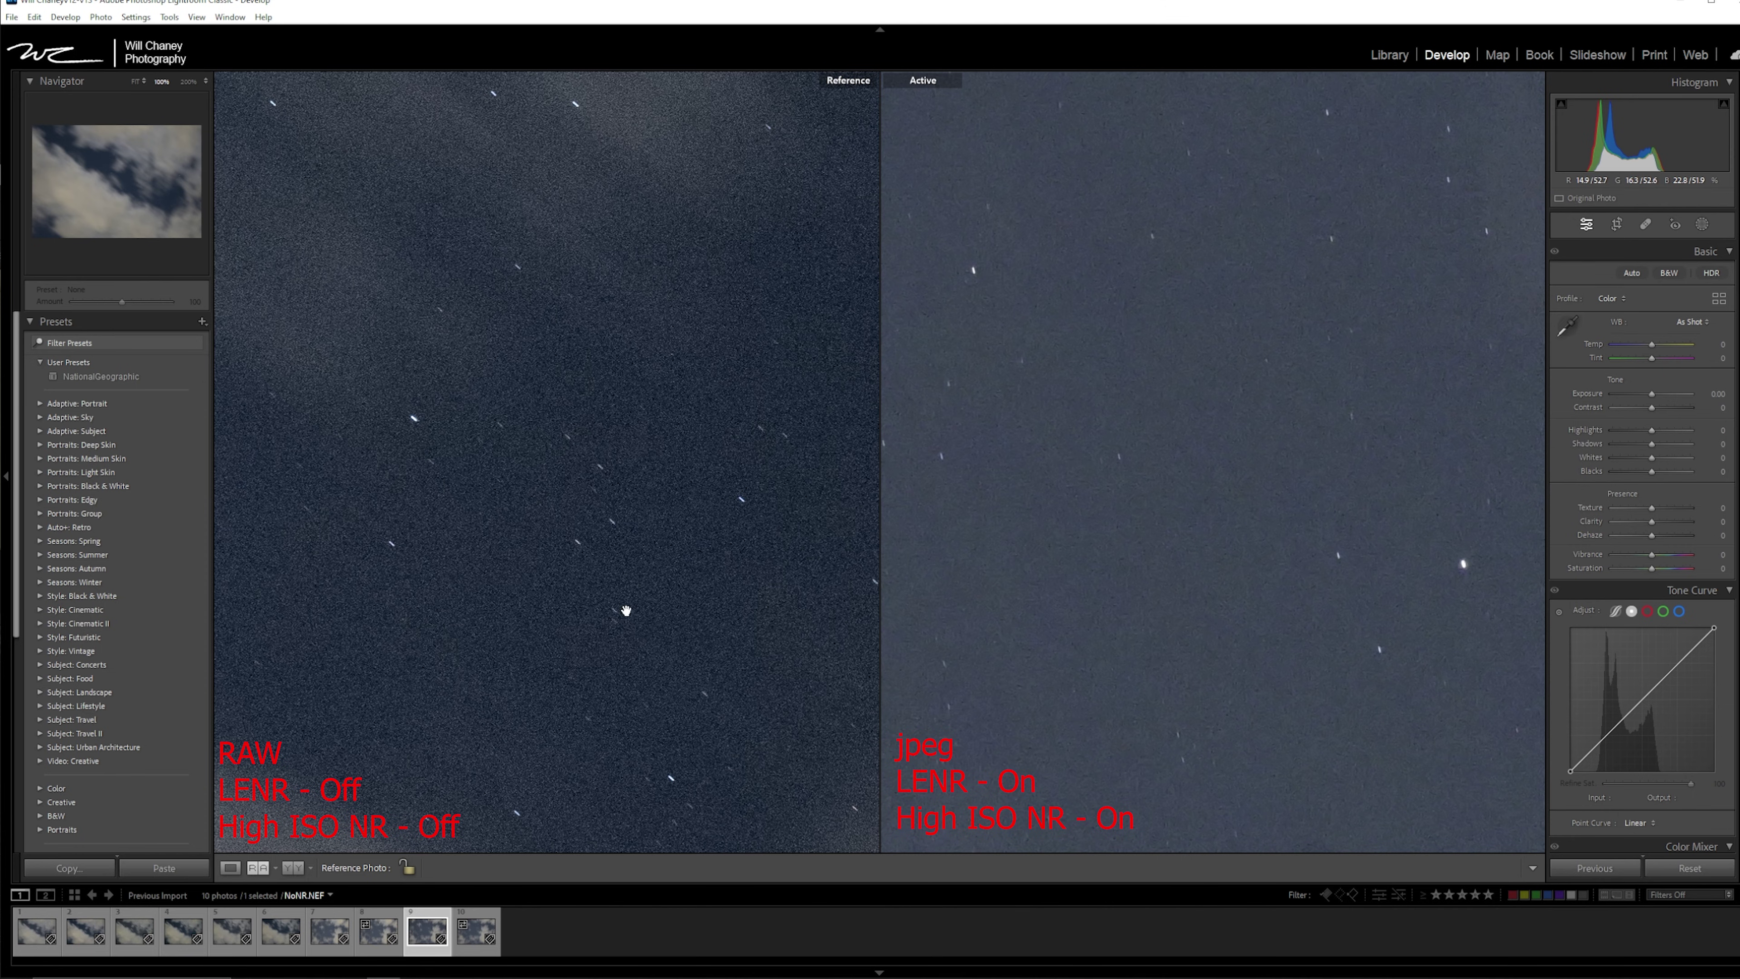
{"action": "left_click_drag", "start_coordinate": [596, 615], "coordinate": [690, 555]}
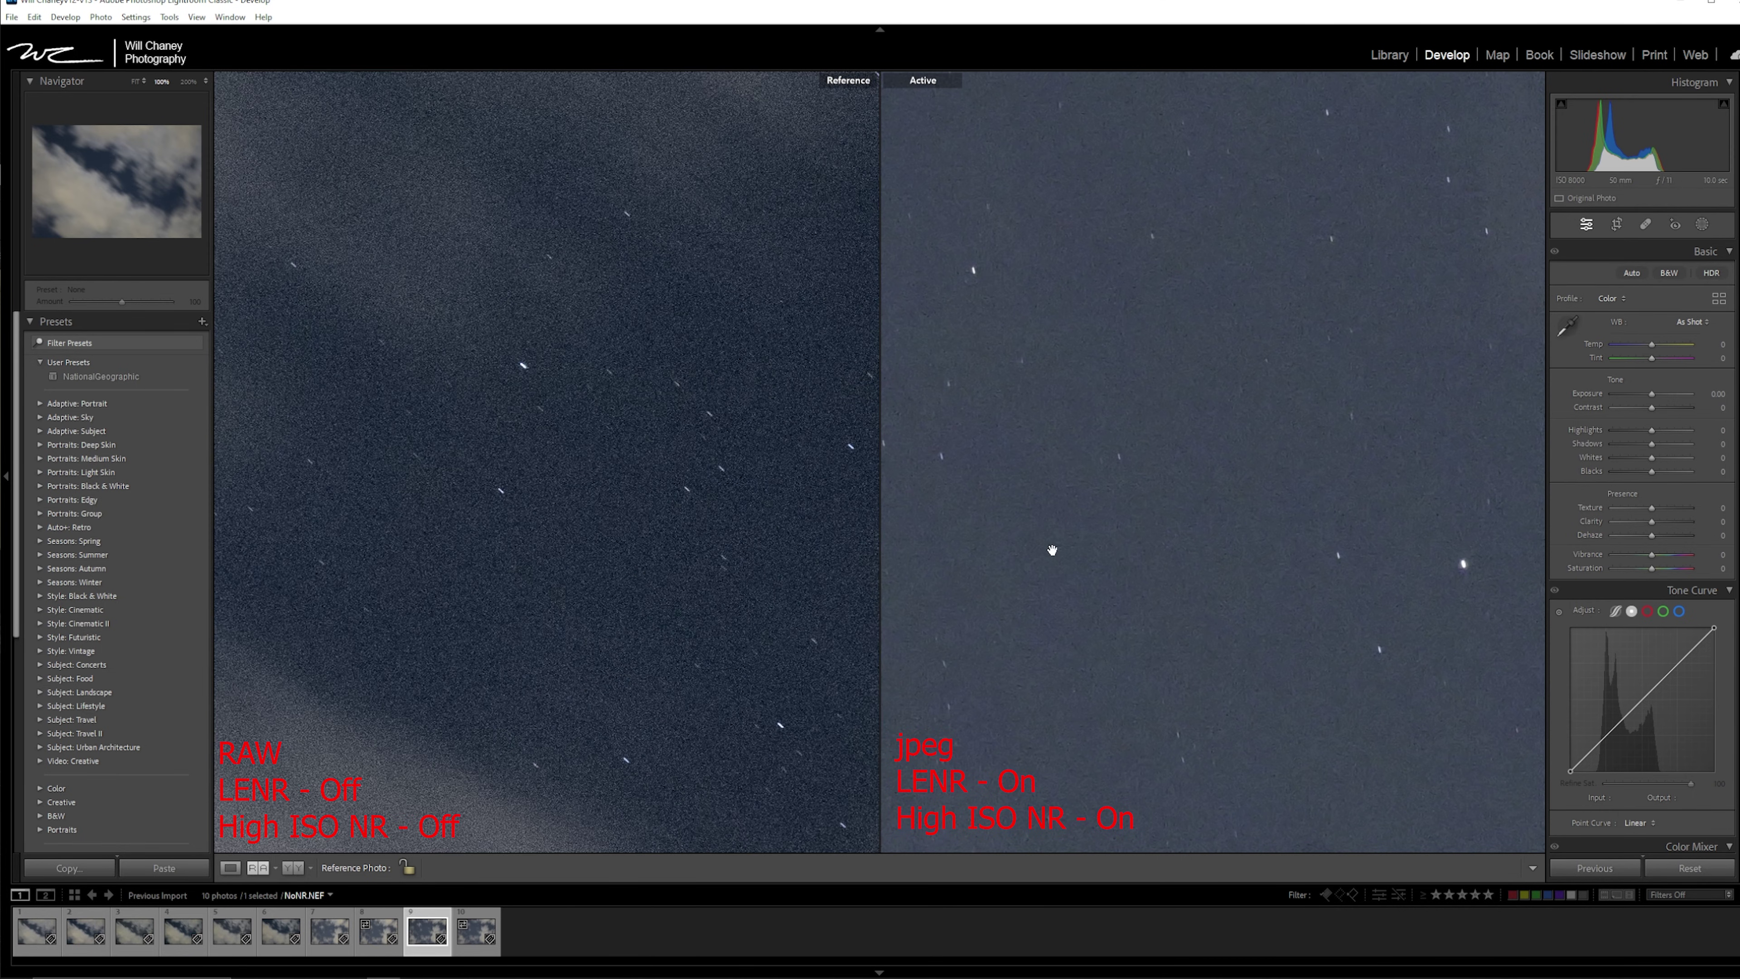
Step: Make HiISOandLENR.NEF the active photo and examine the noise across its dark sky against the NoNR.NEF reference
{"action": "key", "text": "Right"}
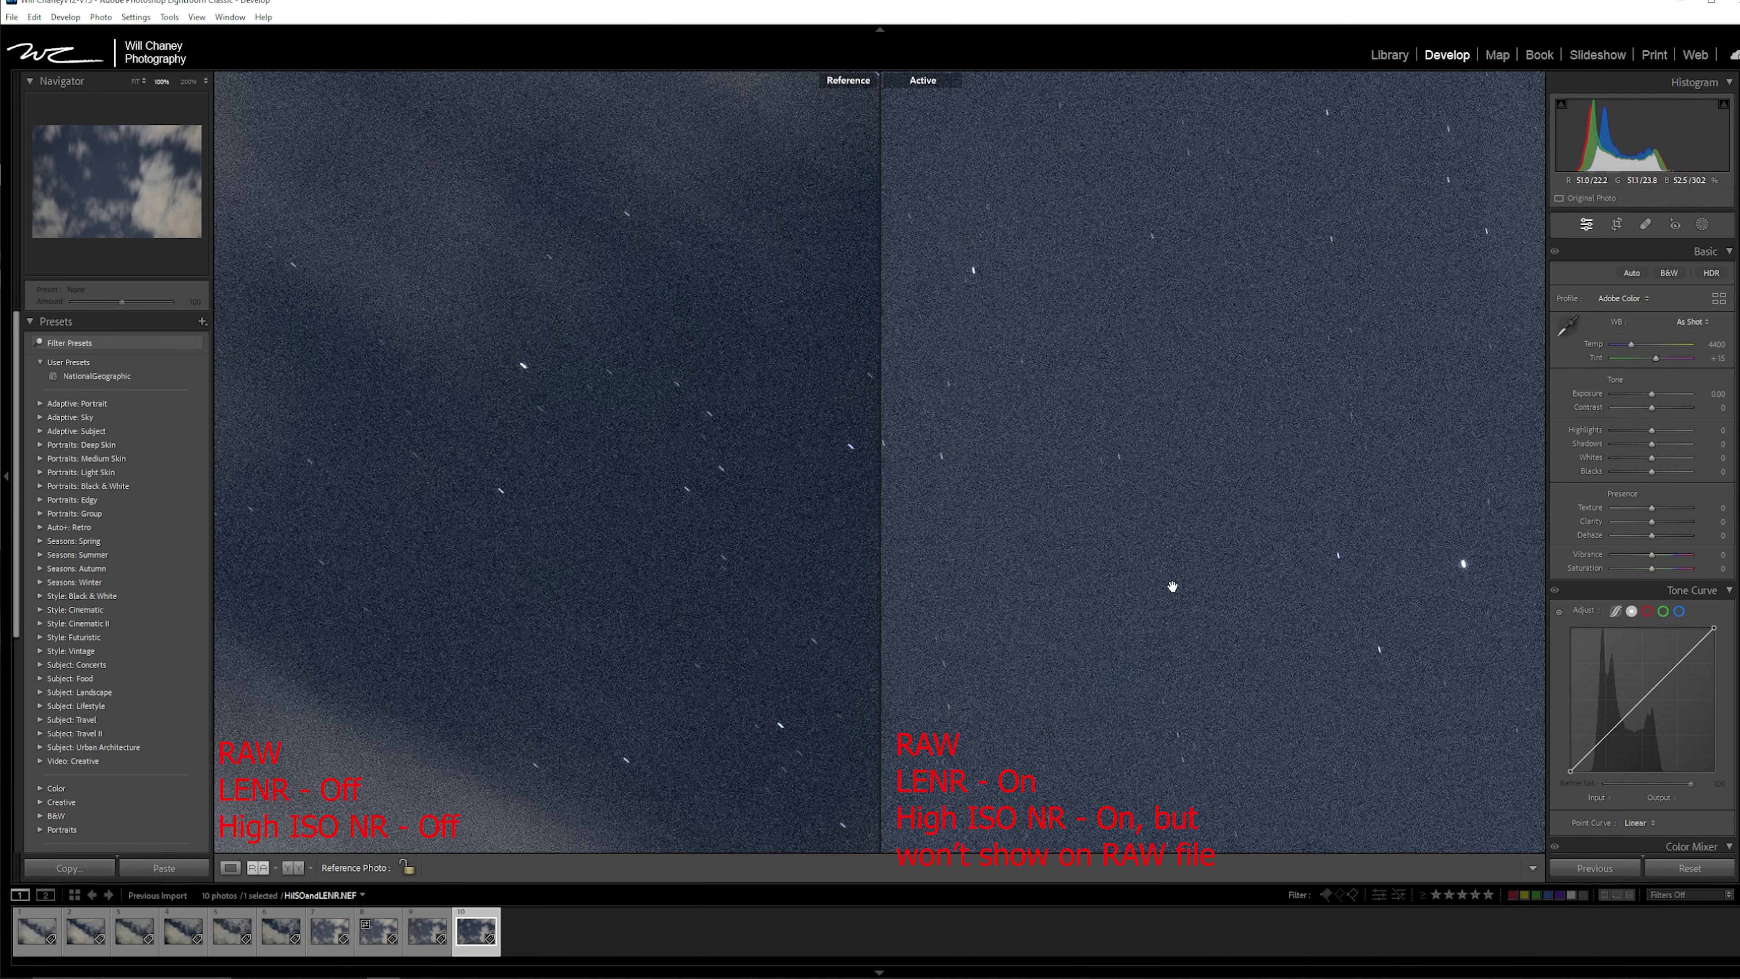
{"action": "left_click_drag", "start_coordinate": [1173, 556], "coordinate": [1107, 533]}
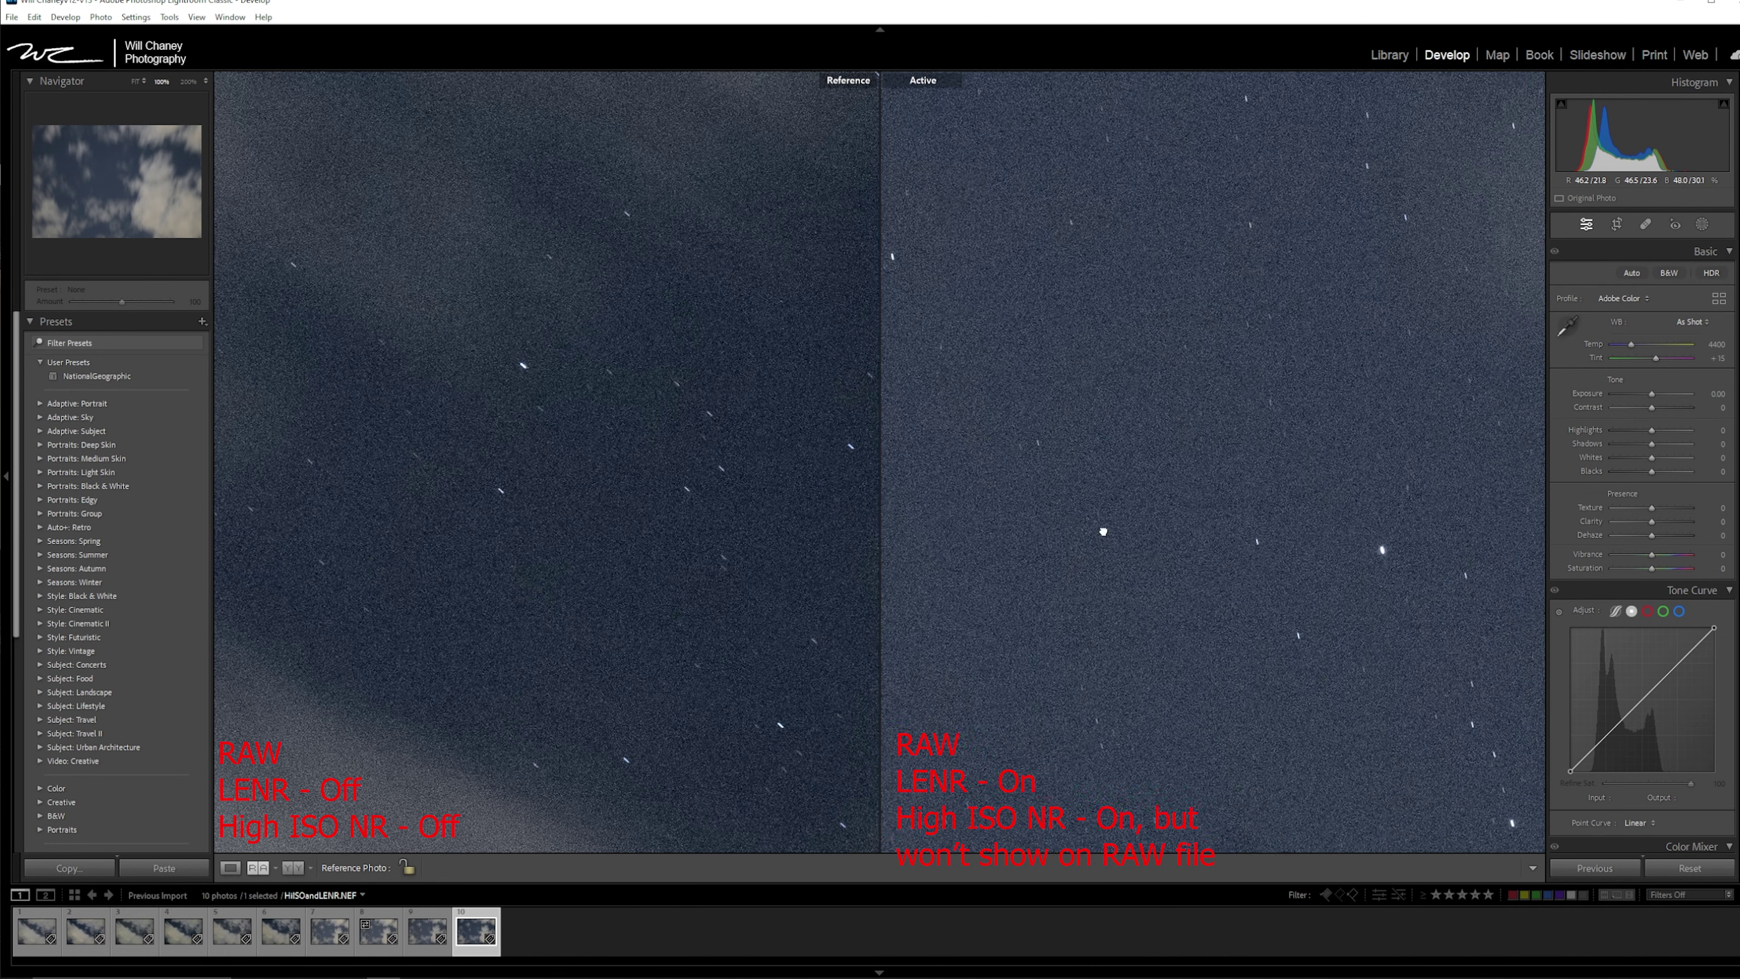
{"action": "left_click_drag", "start_coordinate": [1258, 684], "coordinate": [1090, 583]}
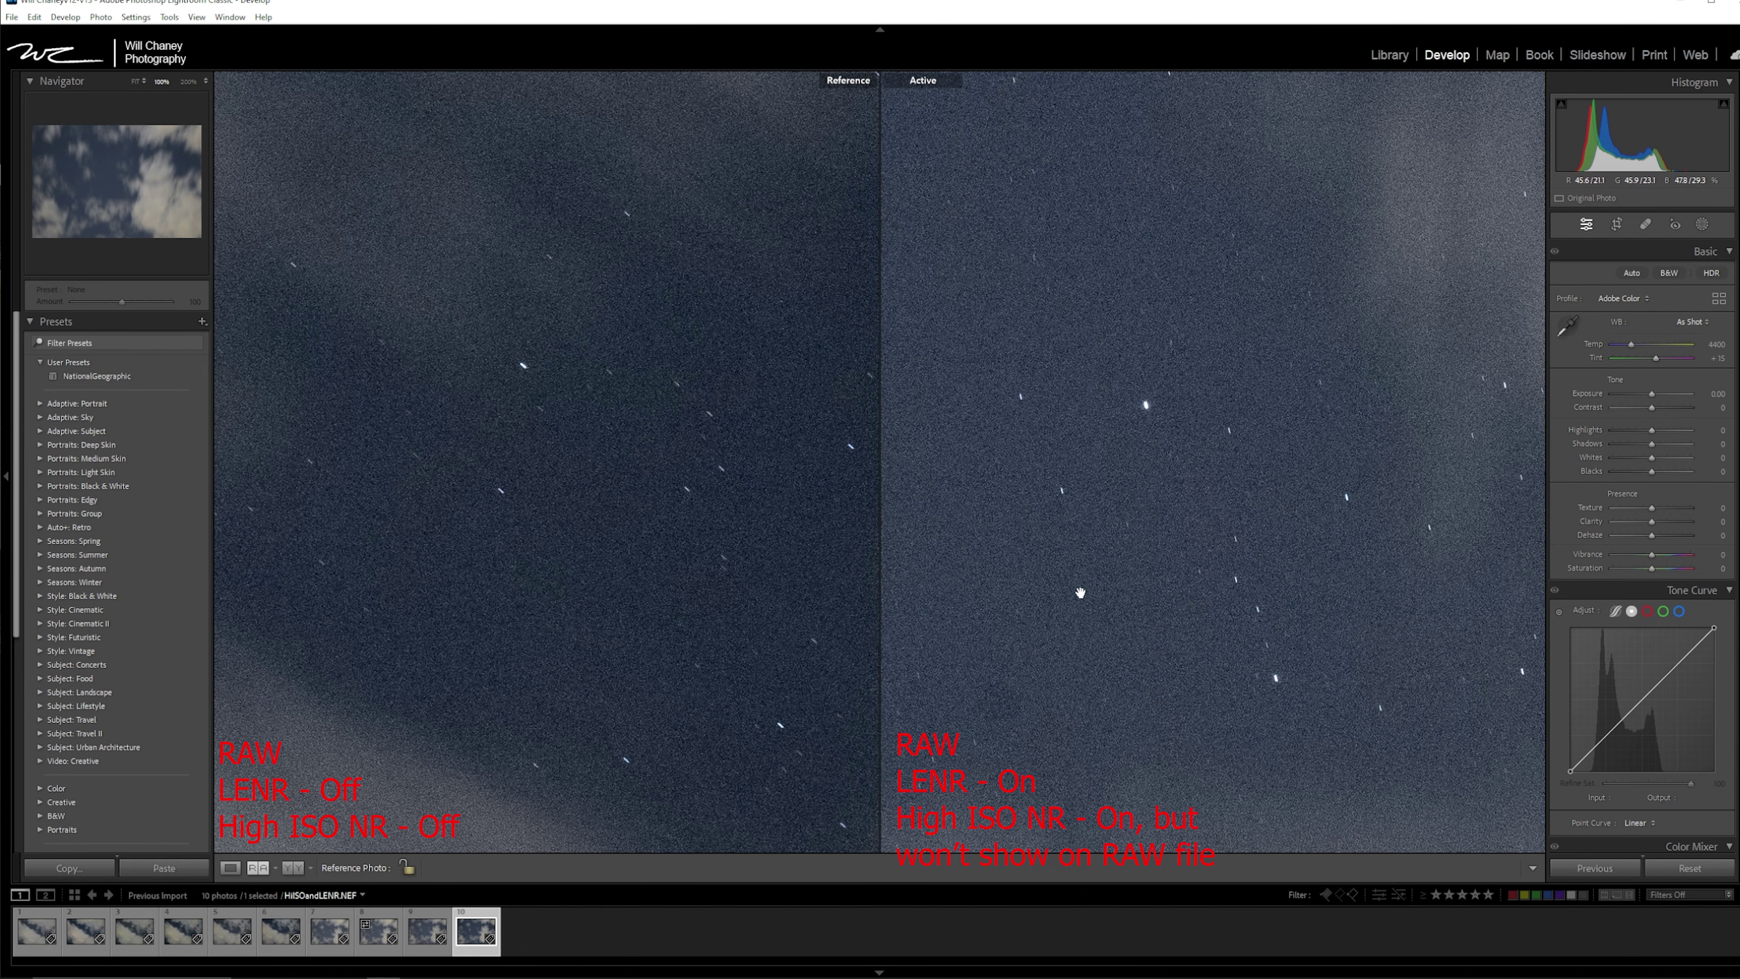